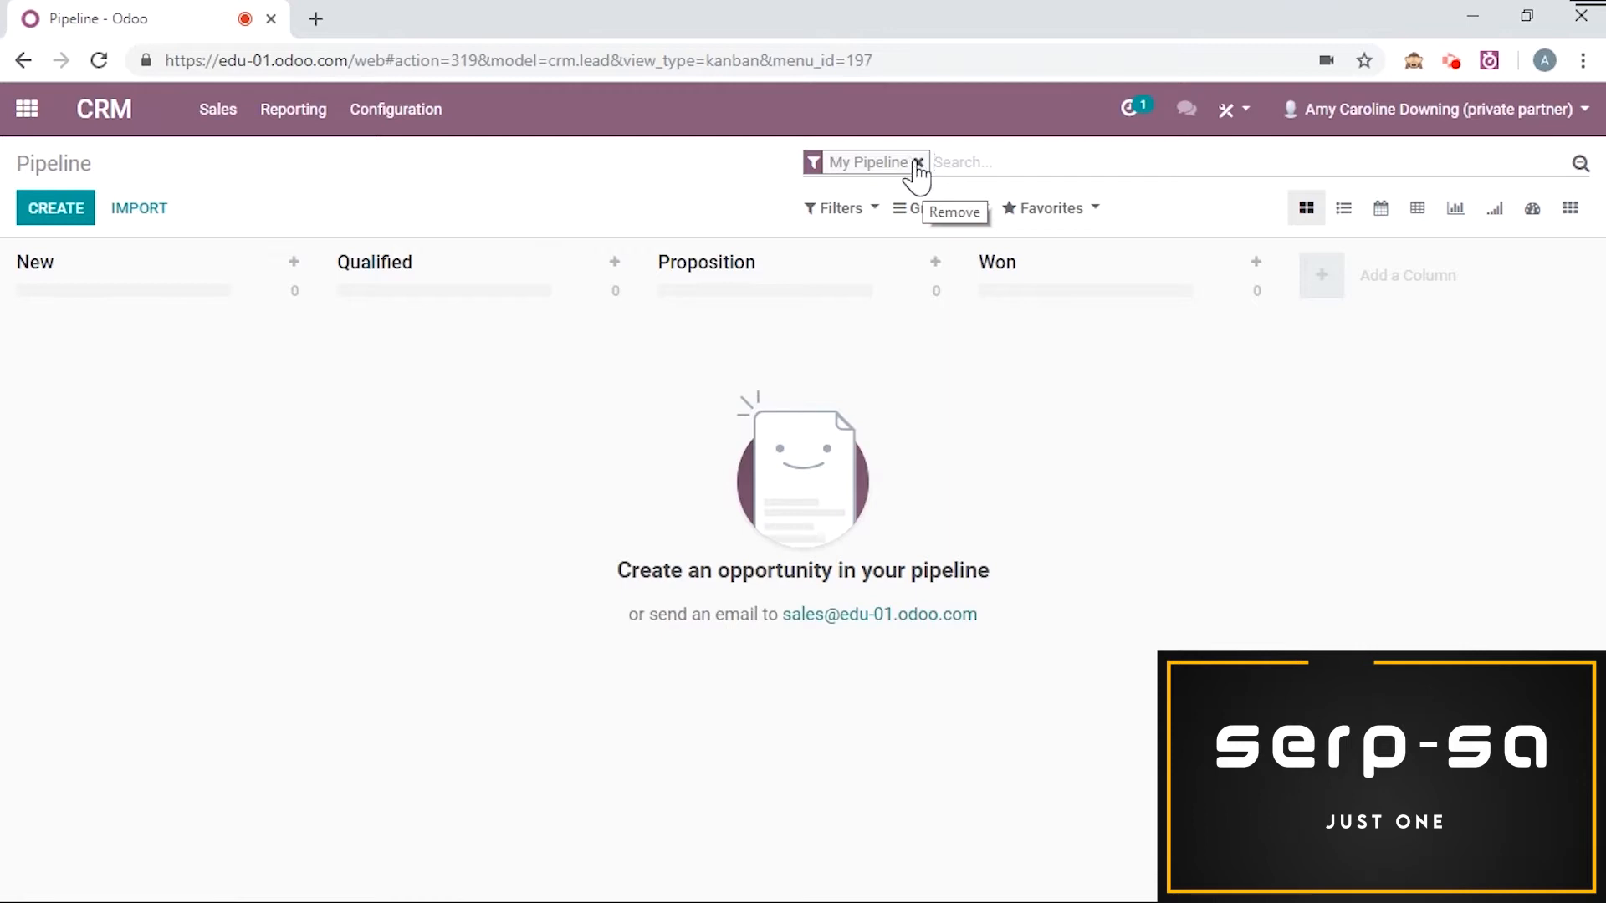
Step: Remove the My Pipeline filter and open the Full Office to Furnish opportunity
click(917, 163)
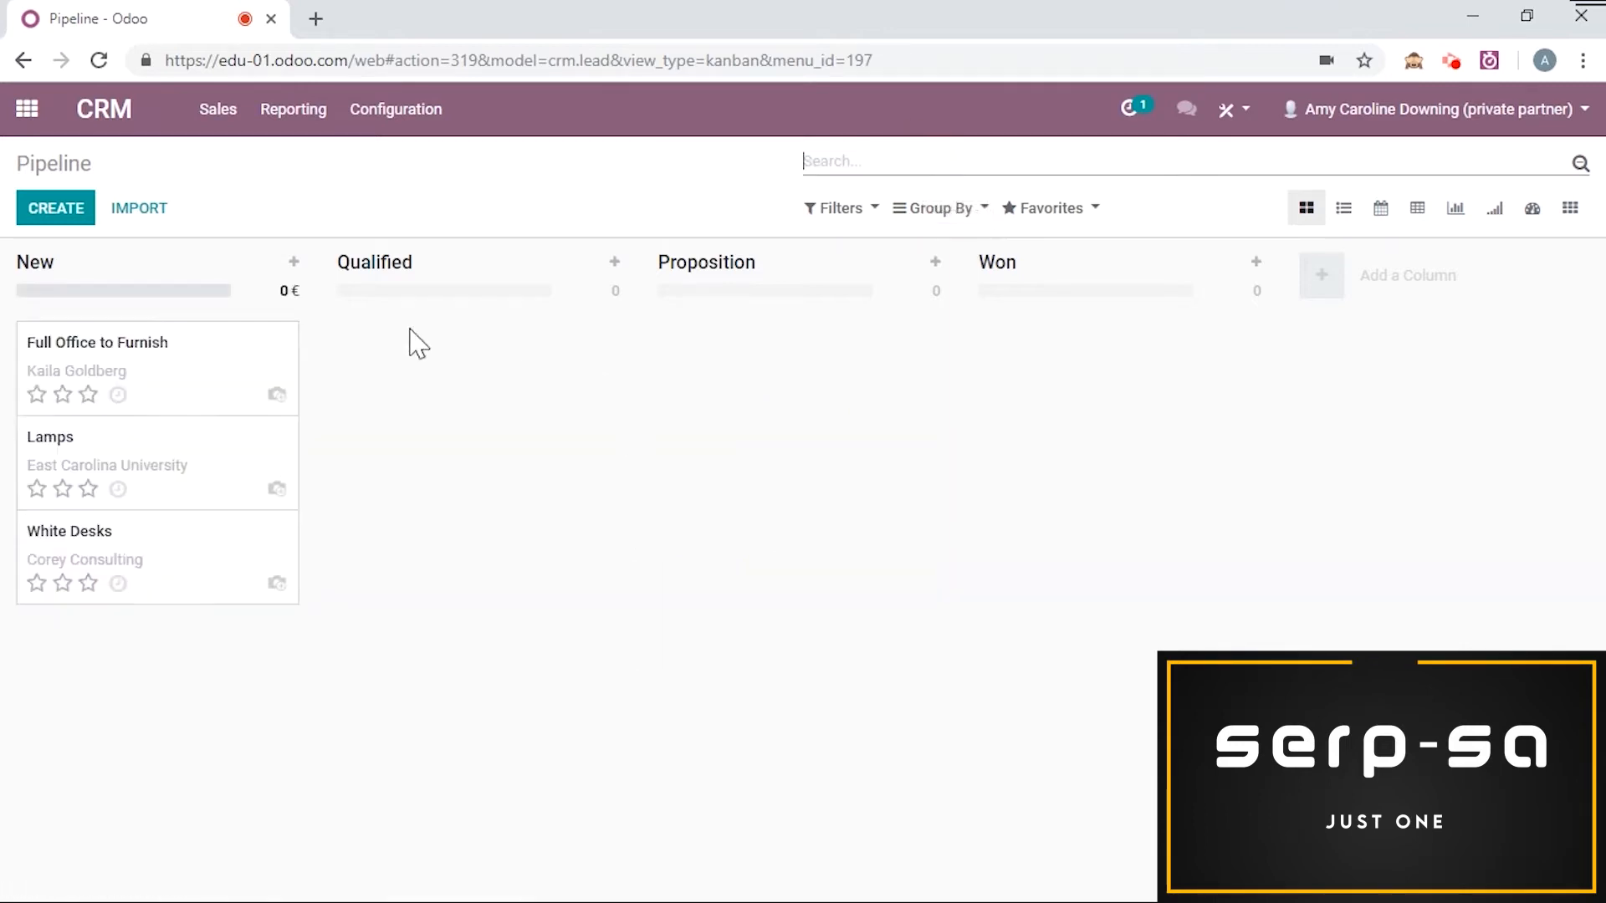
click(207, 383)
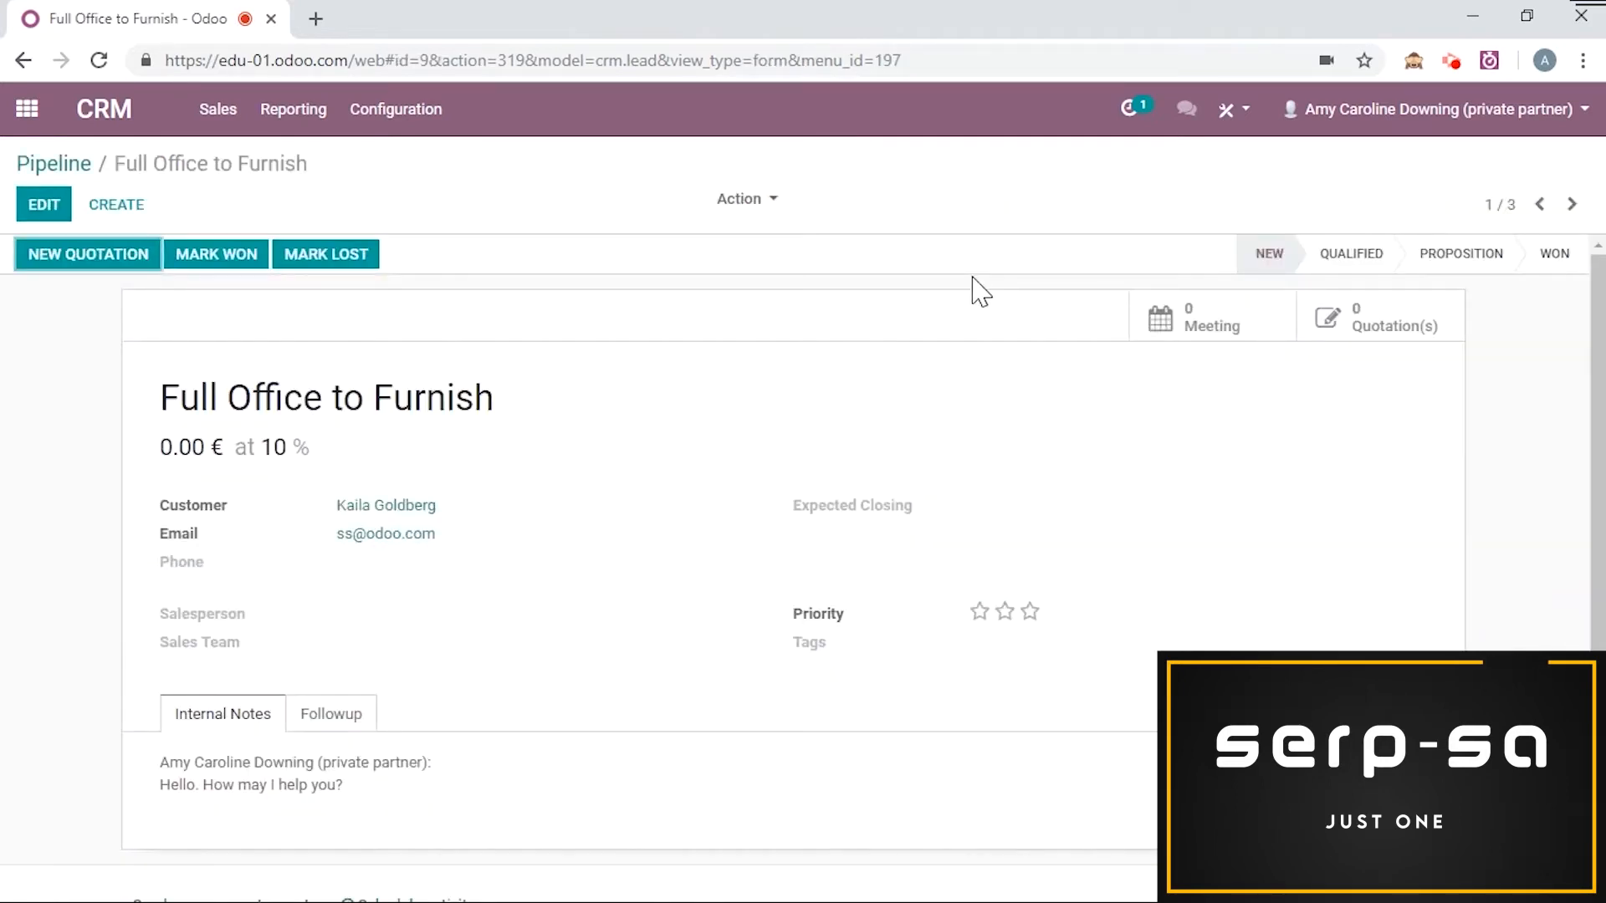
Step: Start scheduling an activity on the opportunity, choosing the Call type with the summary Follow-up
scroll(974, 285, down, 4)
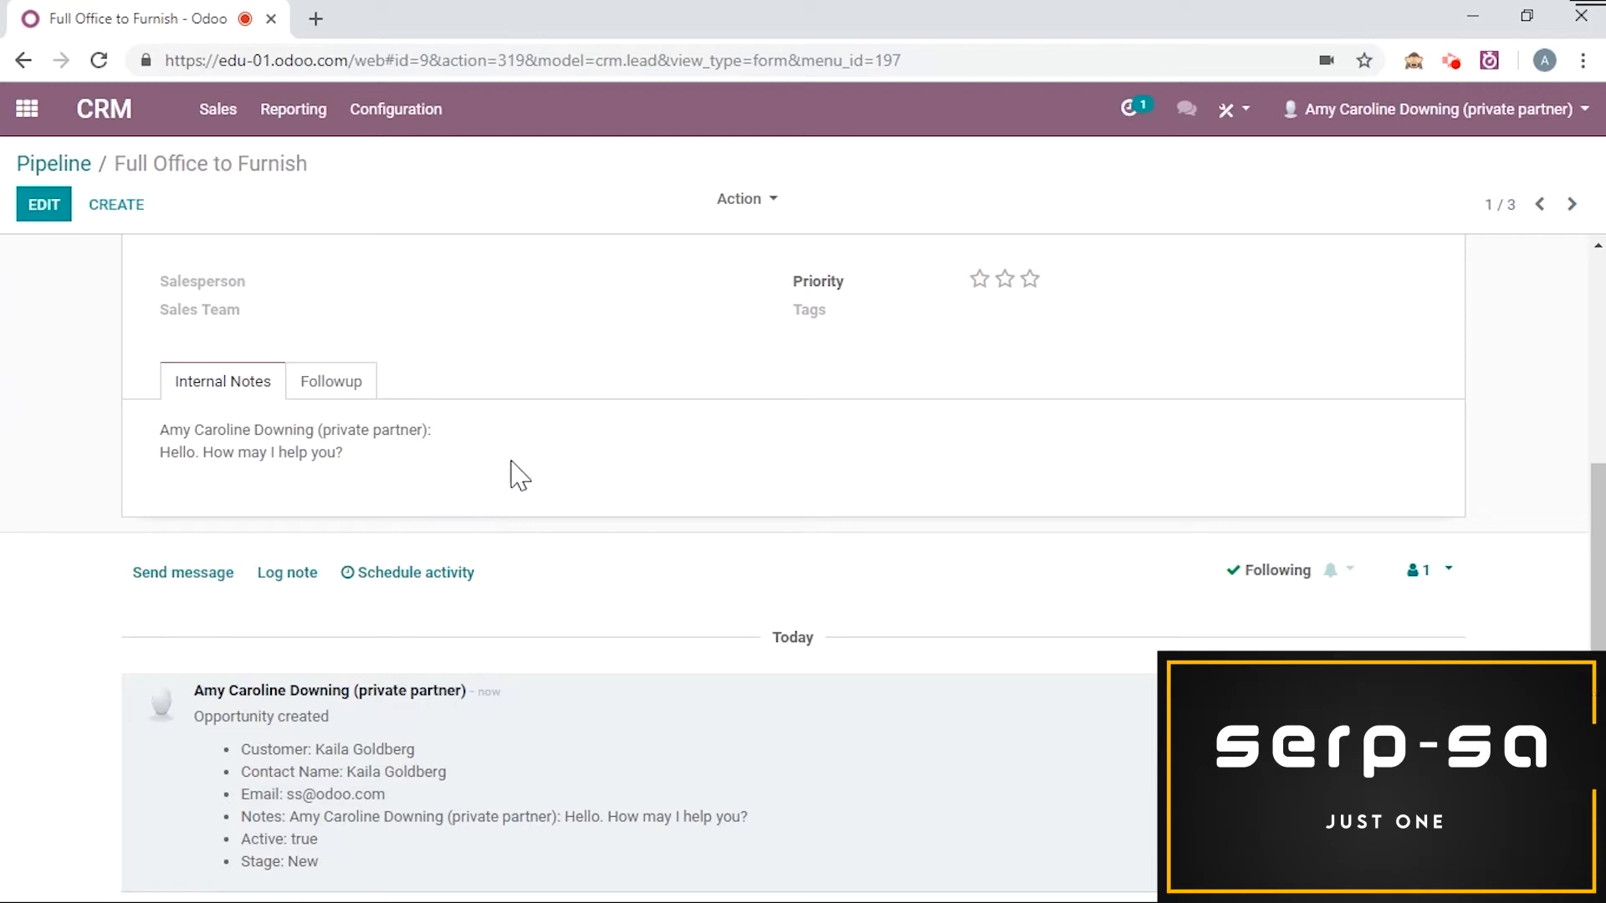
click(489, 576)
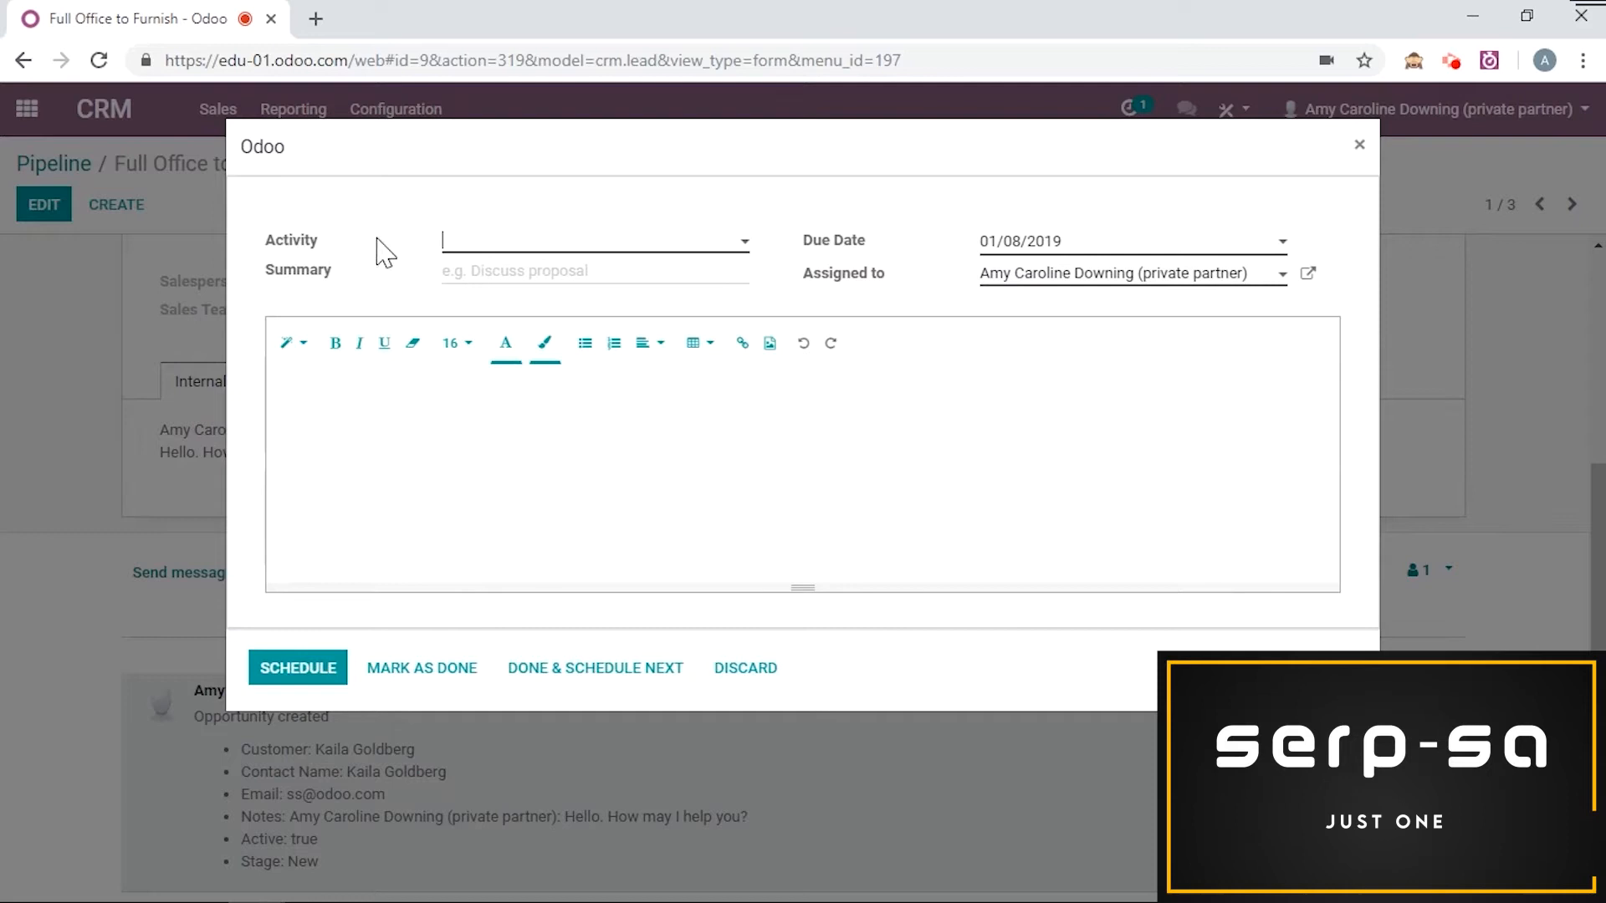
click(691, 251)
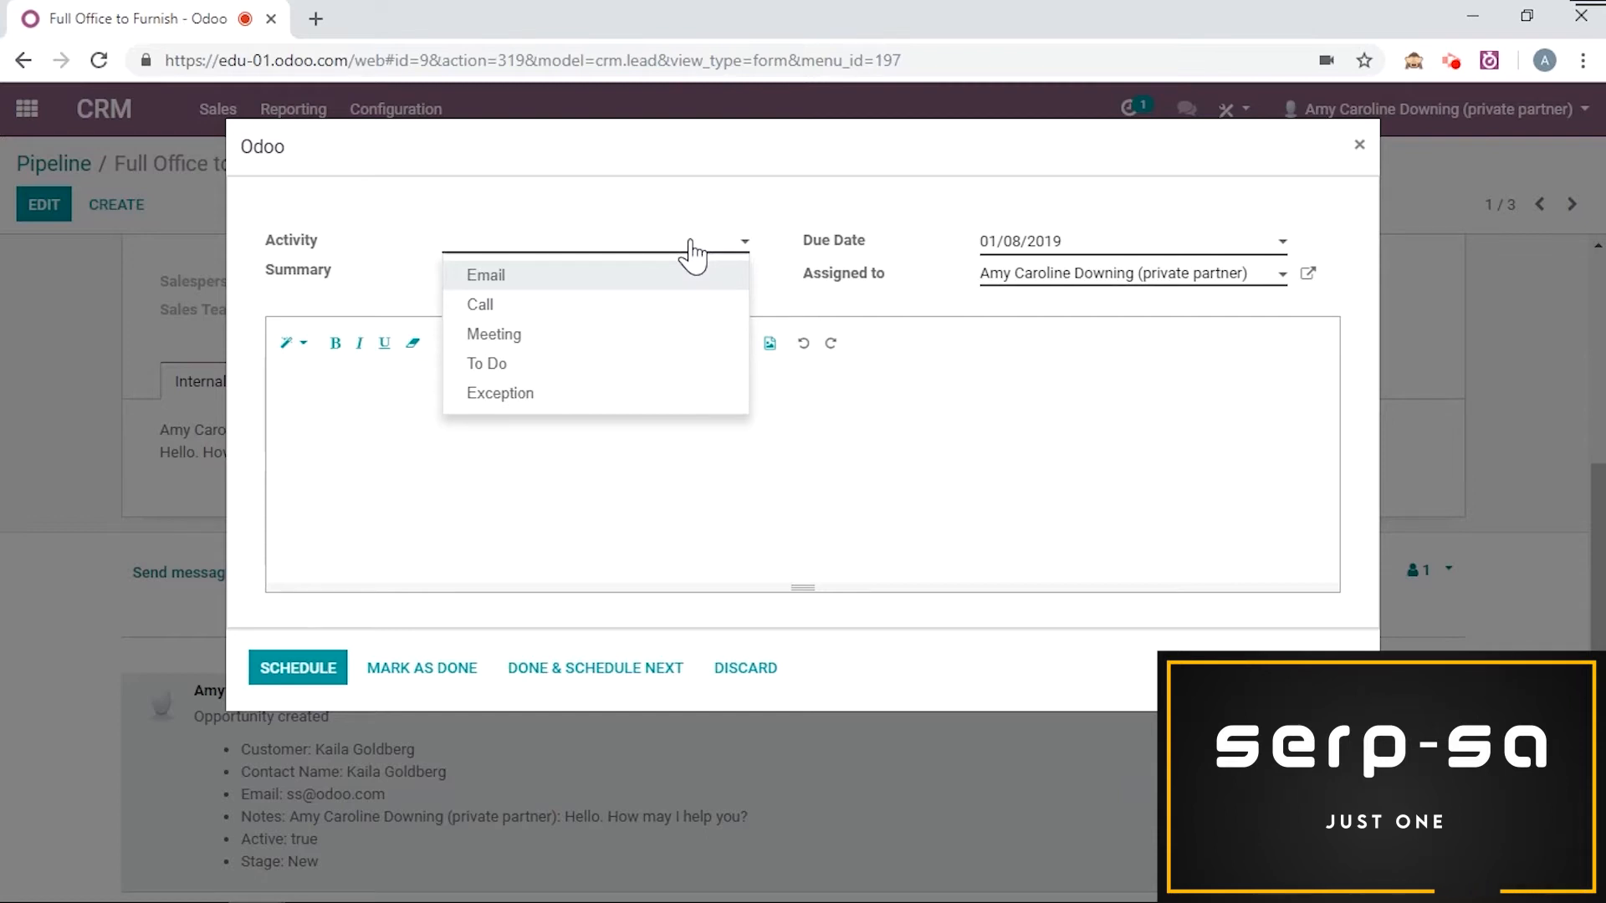
click(642, 305)
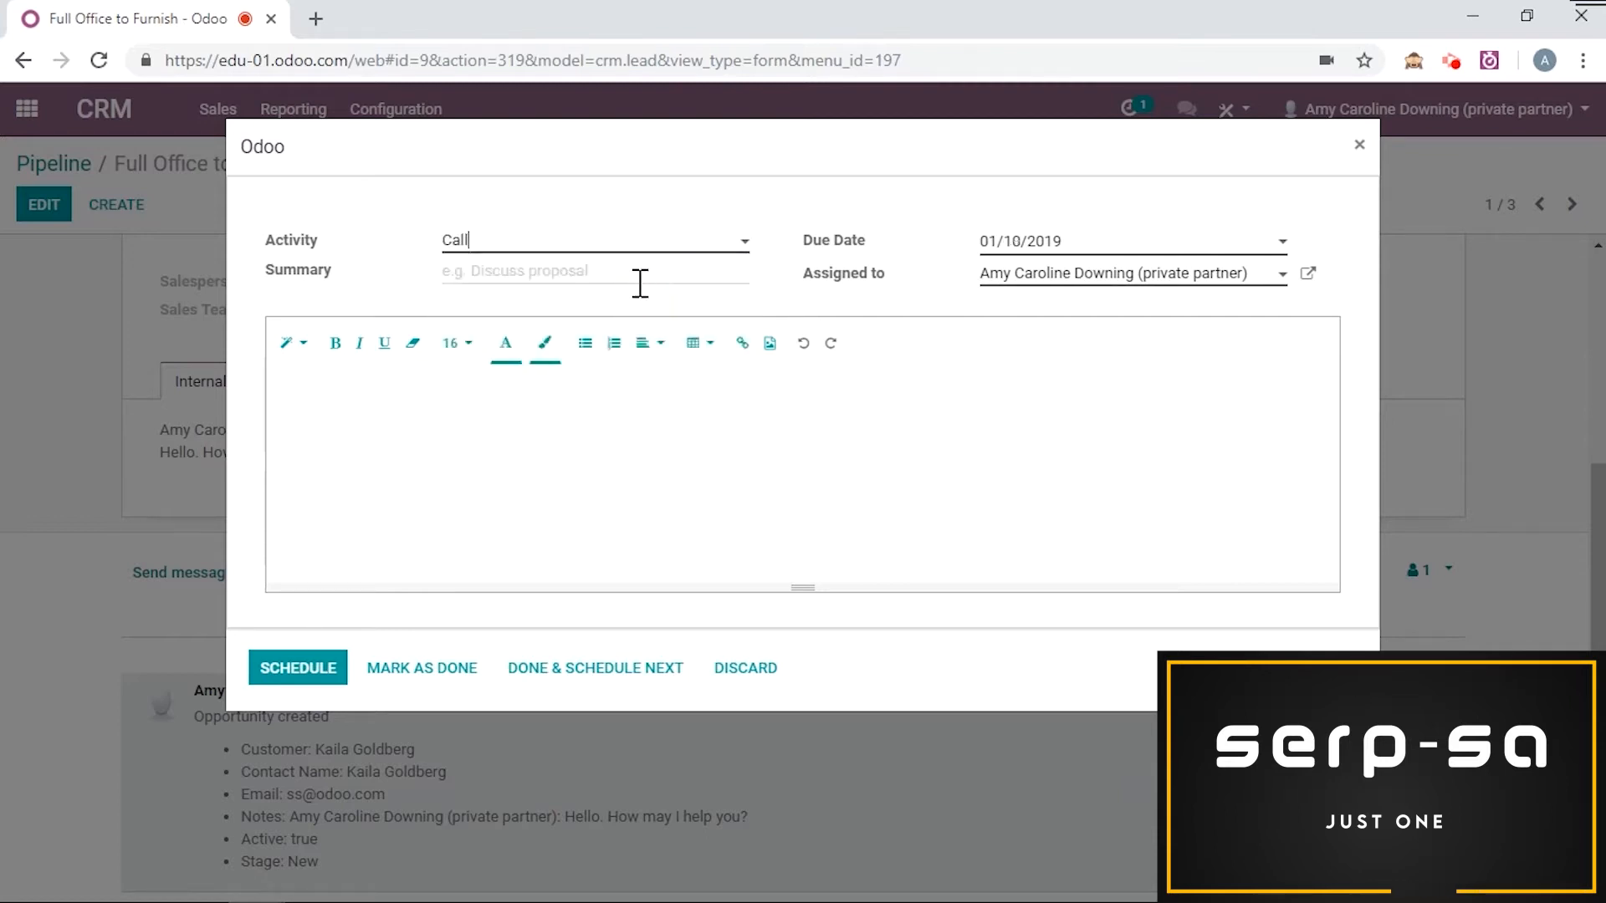
text(Follow-up)
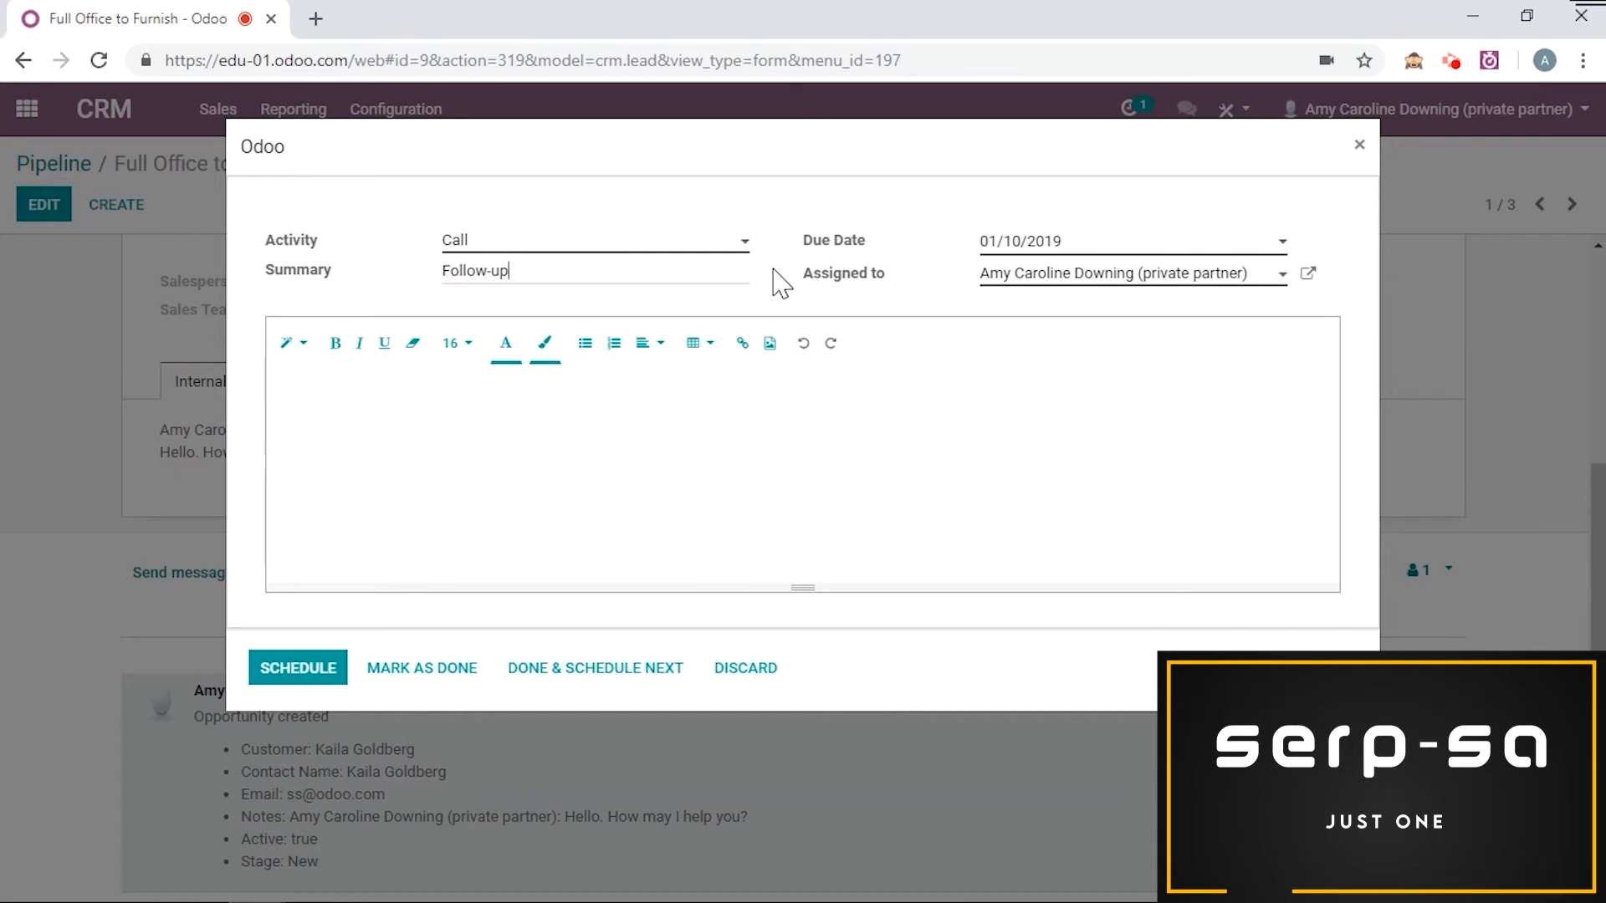
Step: Set the call's due date to 01/17/2019, assign it to another user, add the note Please do this!, and schedule it
click(1016, 242)
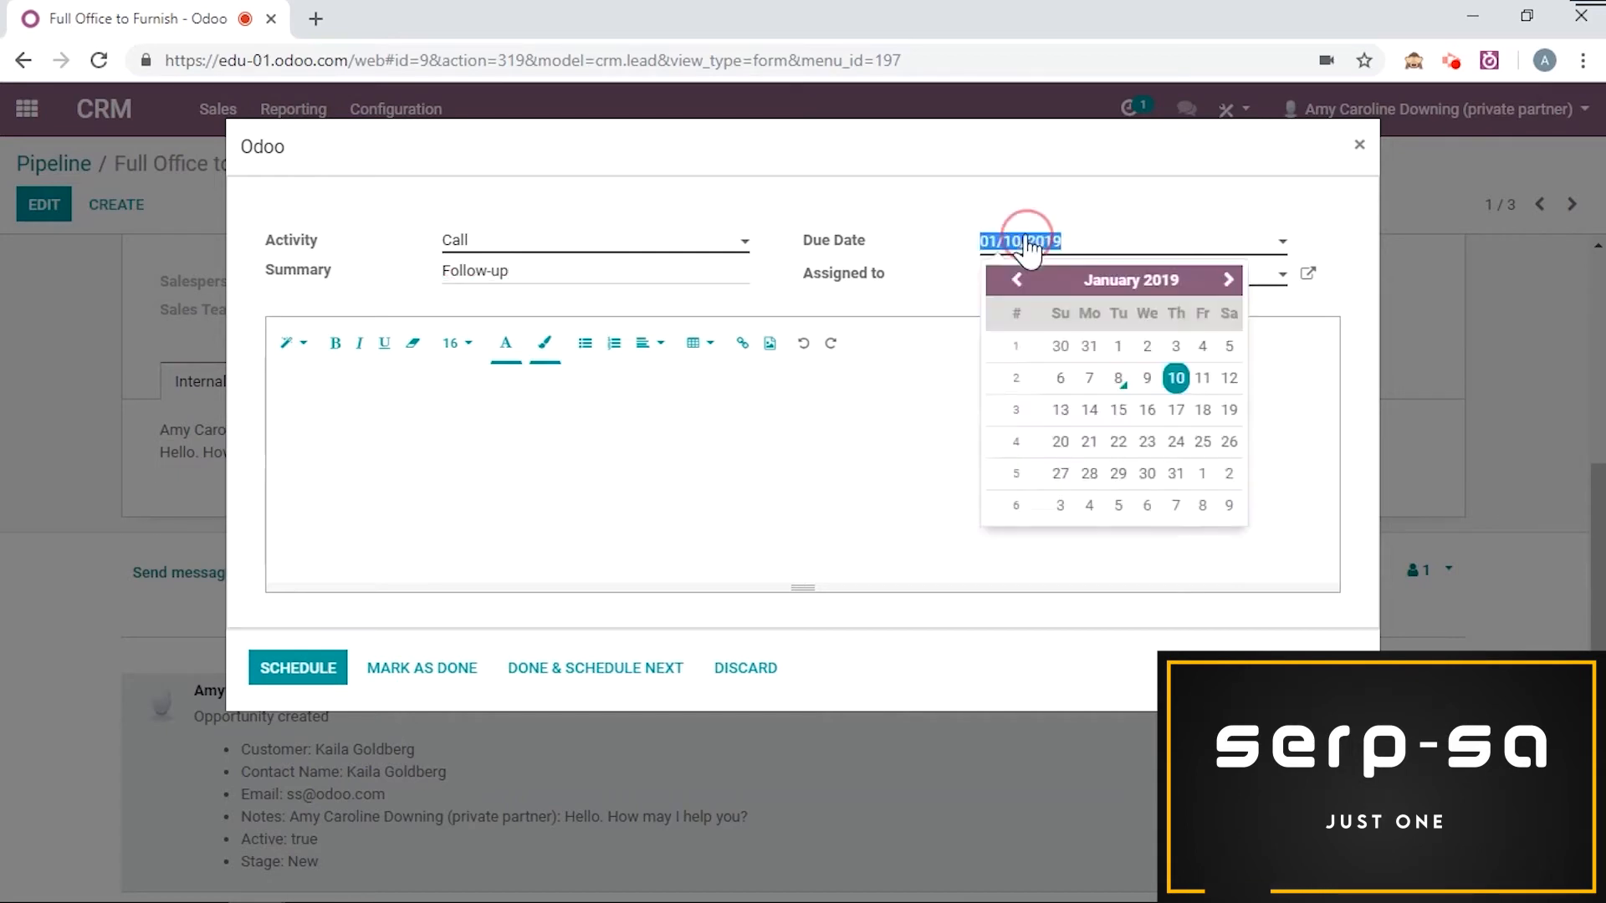
click(1182, 420)
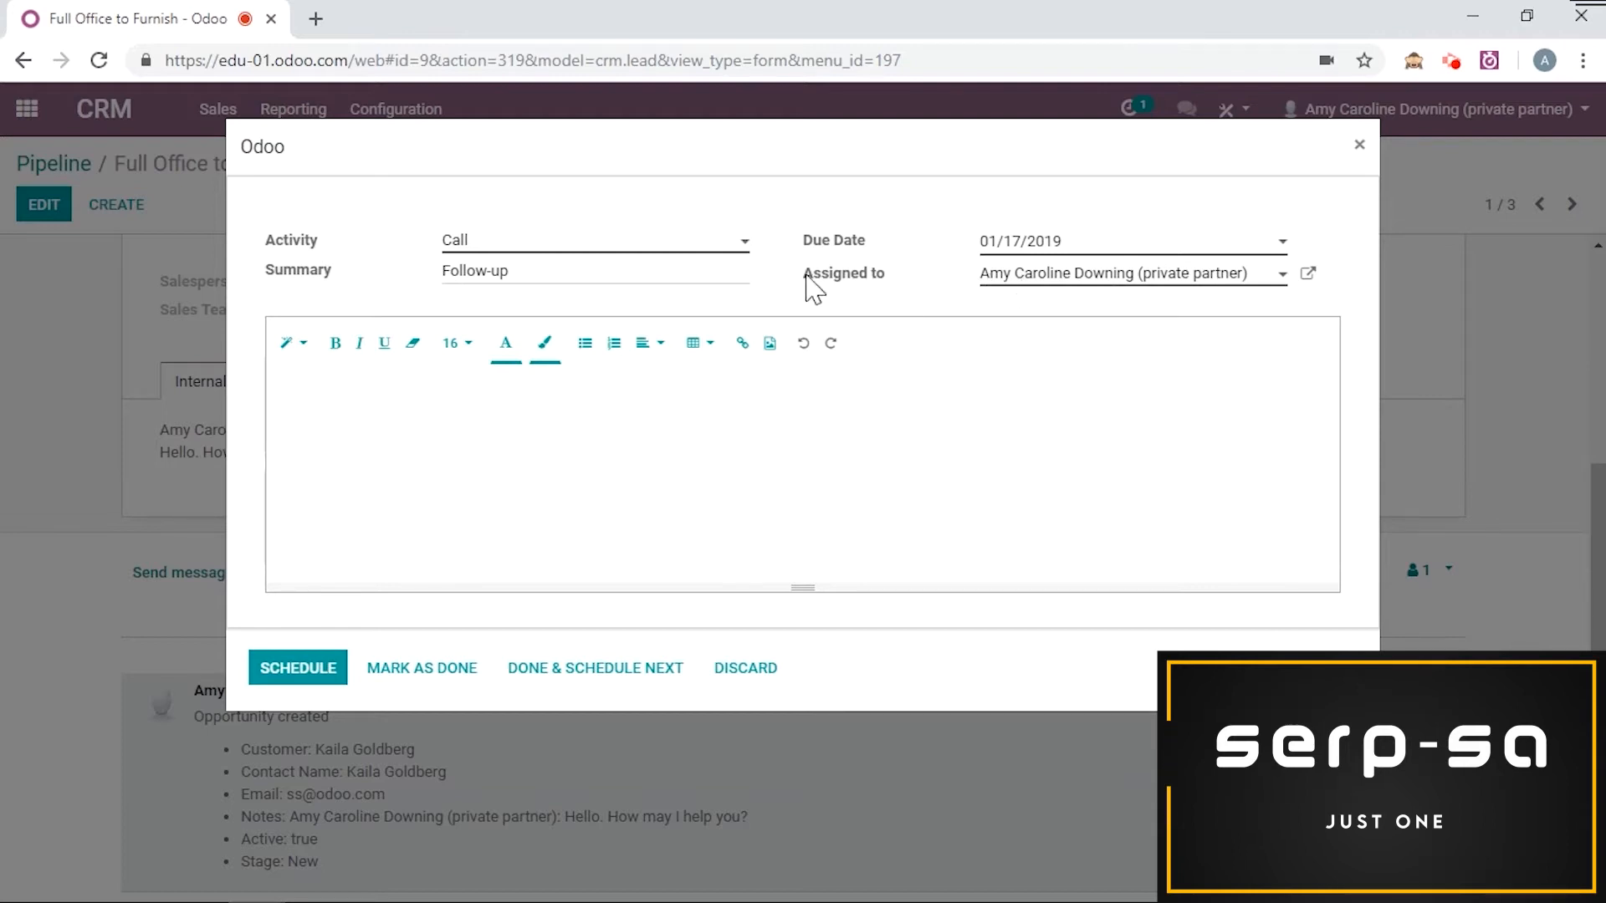
click(1087, 281)
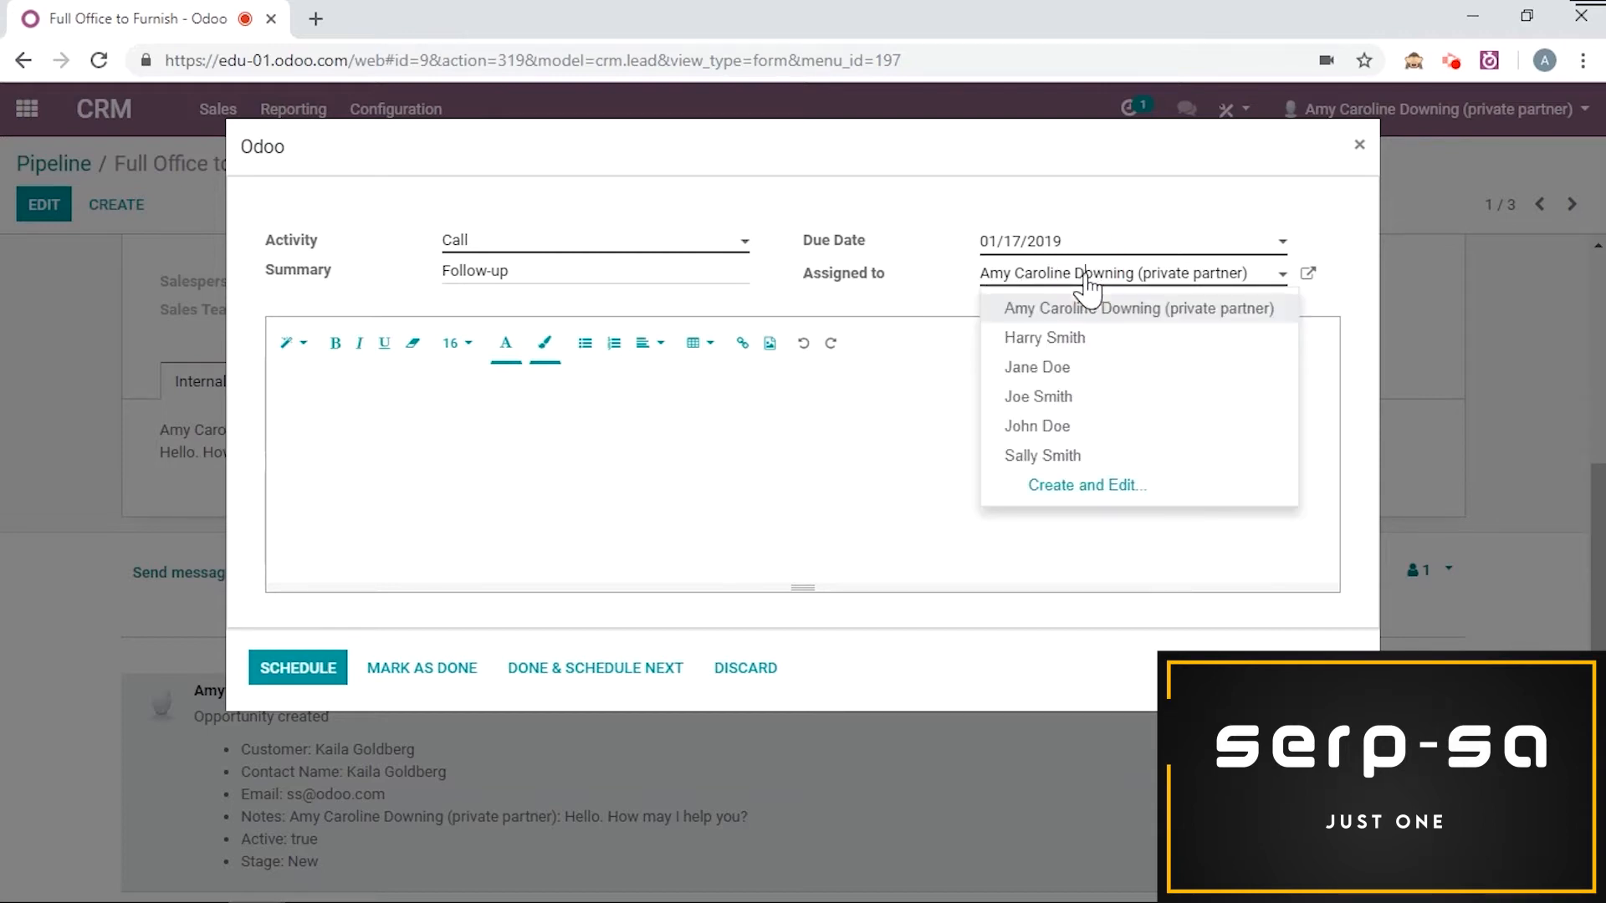
click(1018, 398)
click(972, 406)
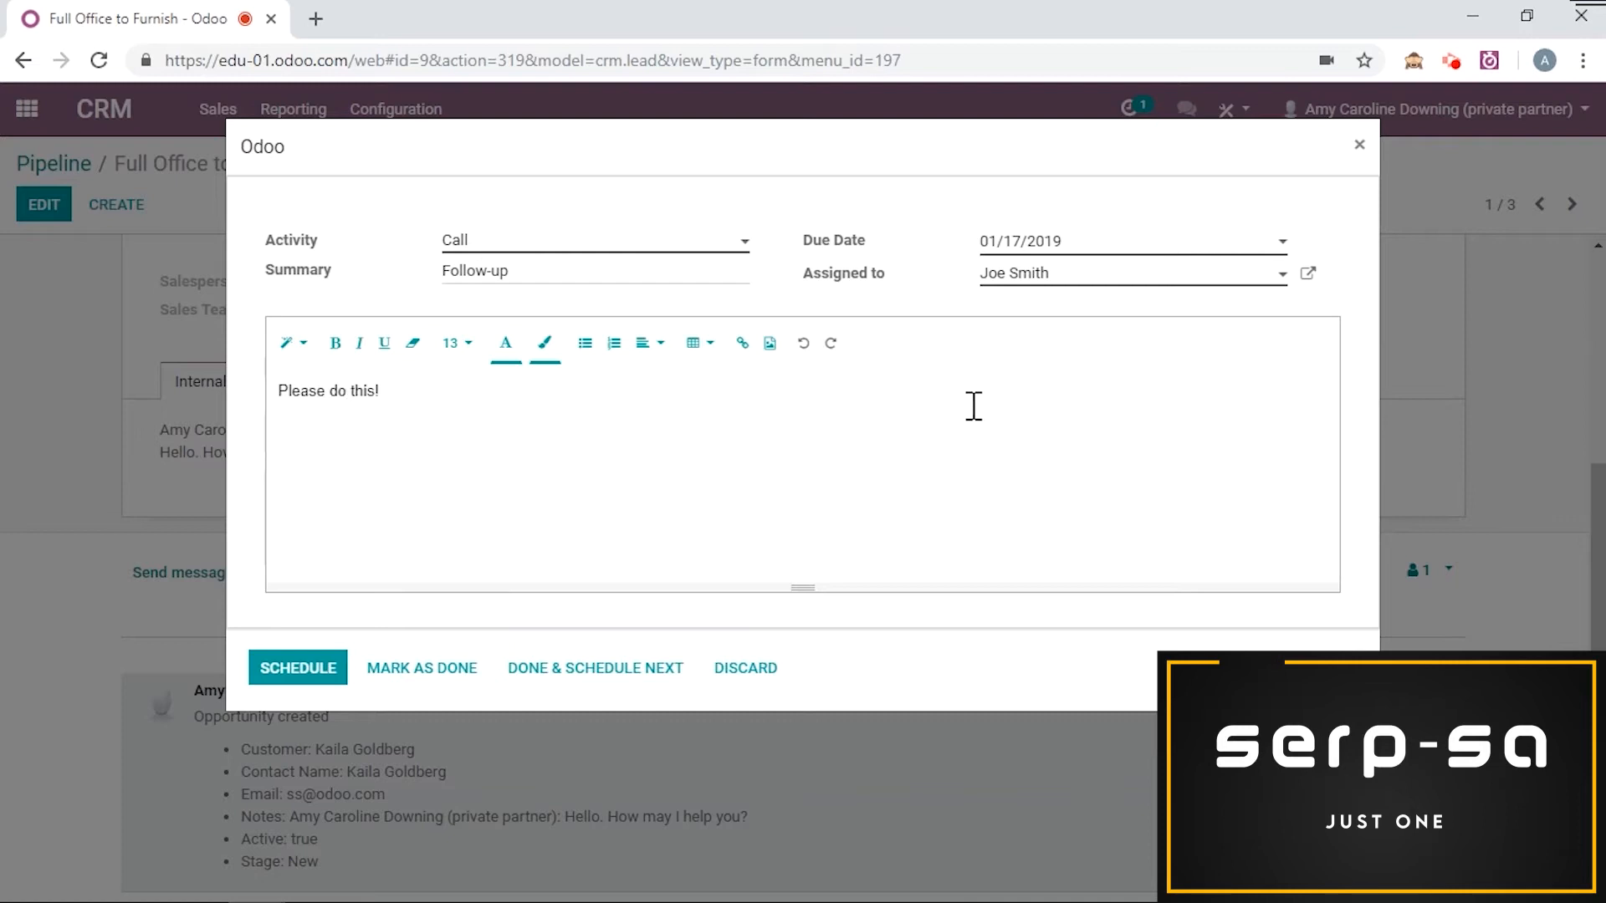
click(294, 660)
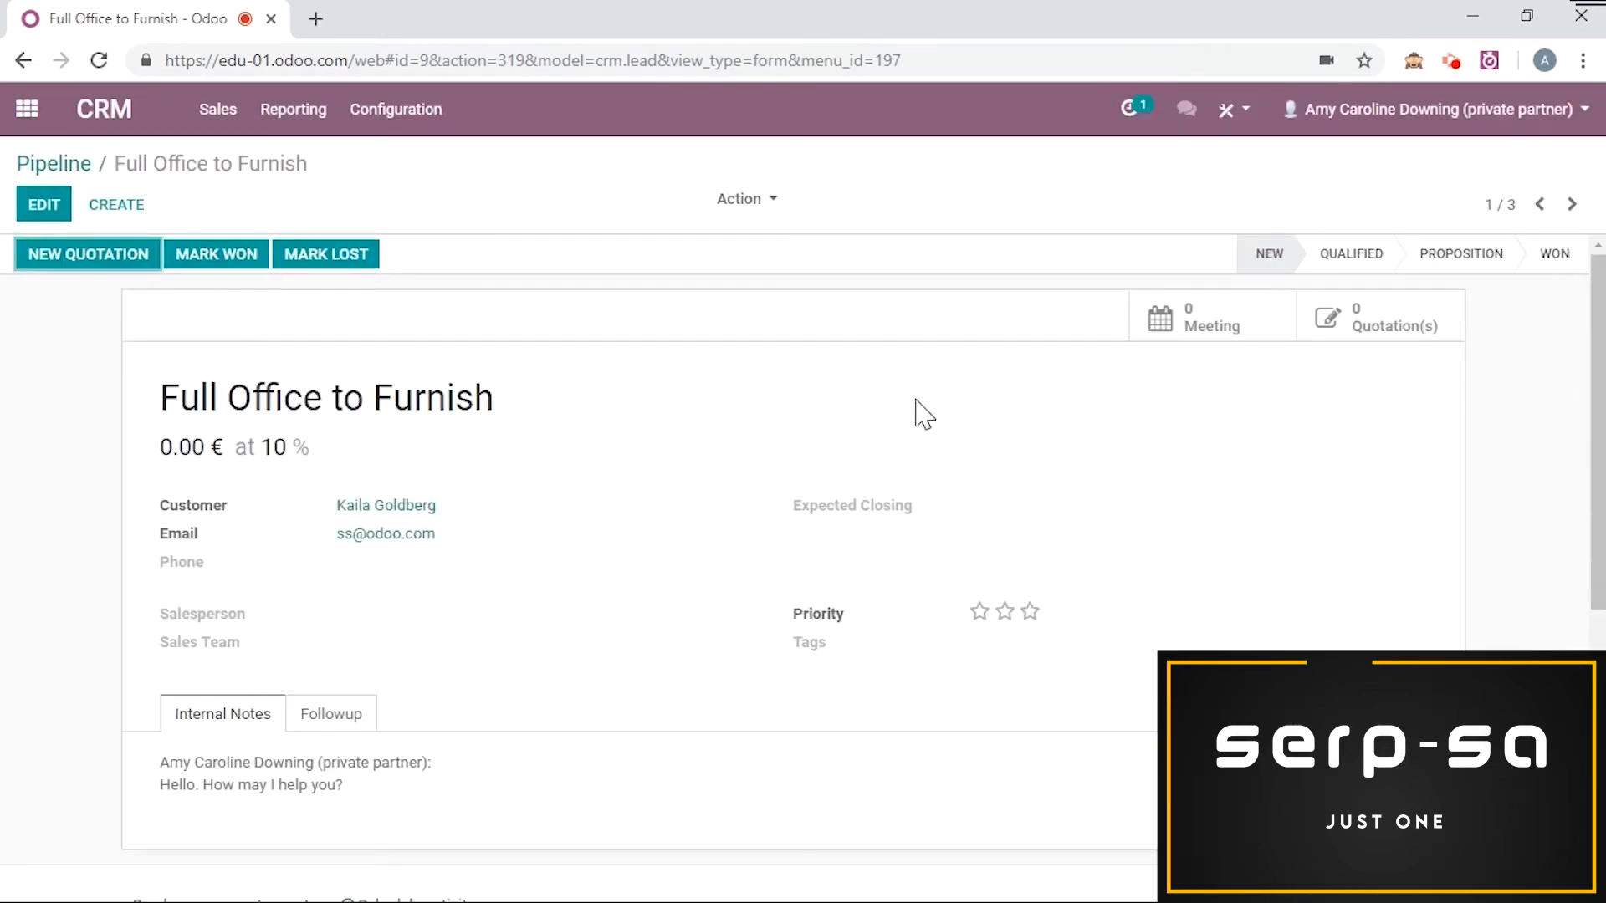
Step: Edit the planned Follow-up call and move its due date to 01/22/2019
scroll(924, 414, down, 5)
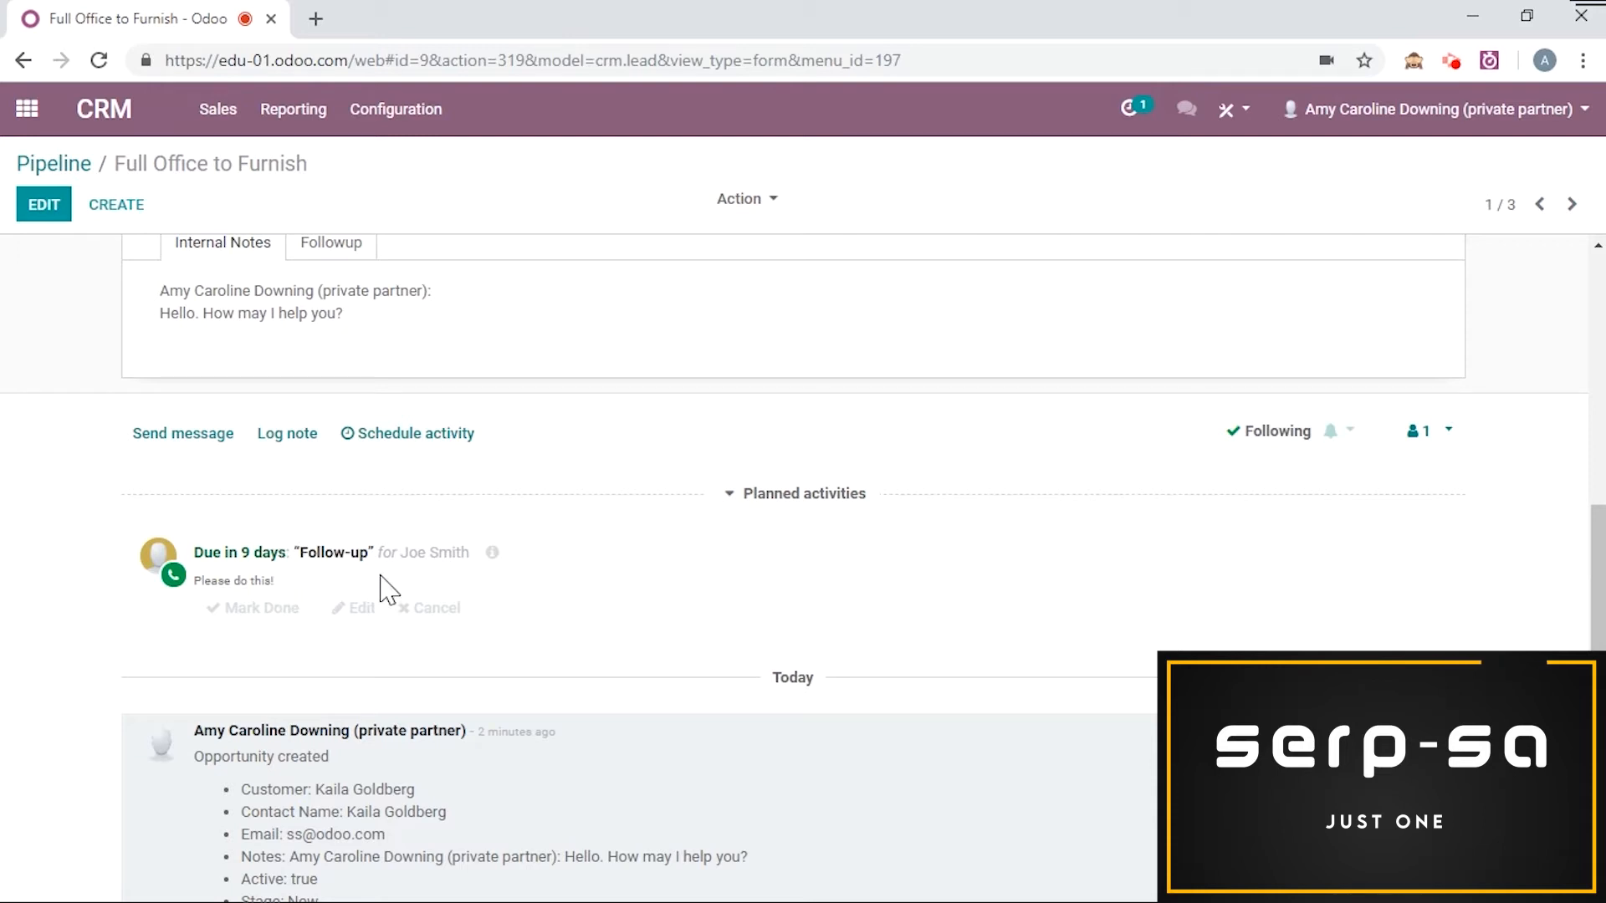
scroll(636, 522, down, 1)
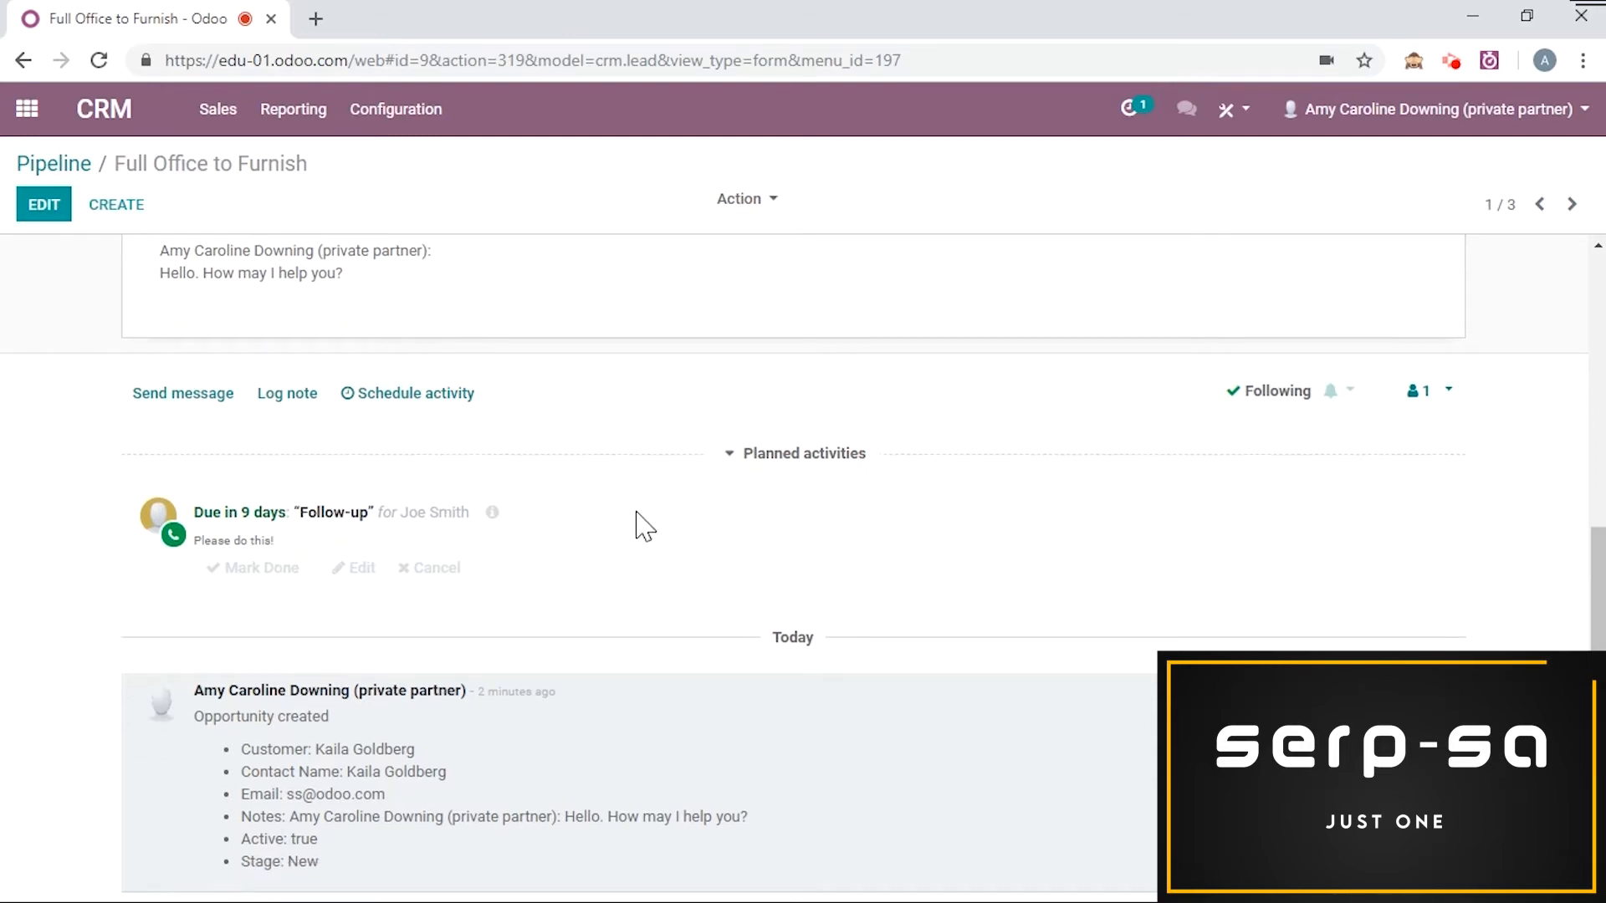
click(351, 568)
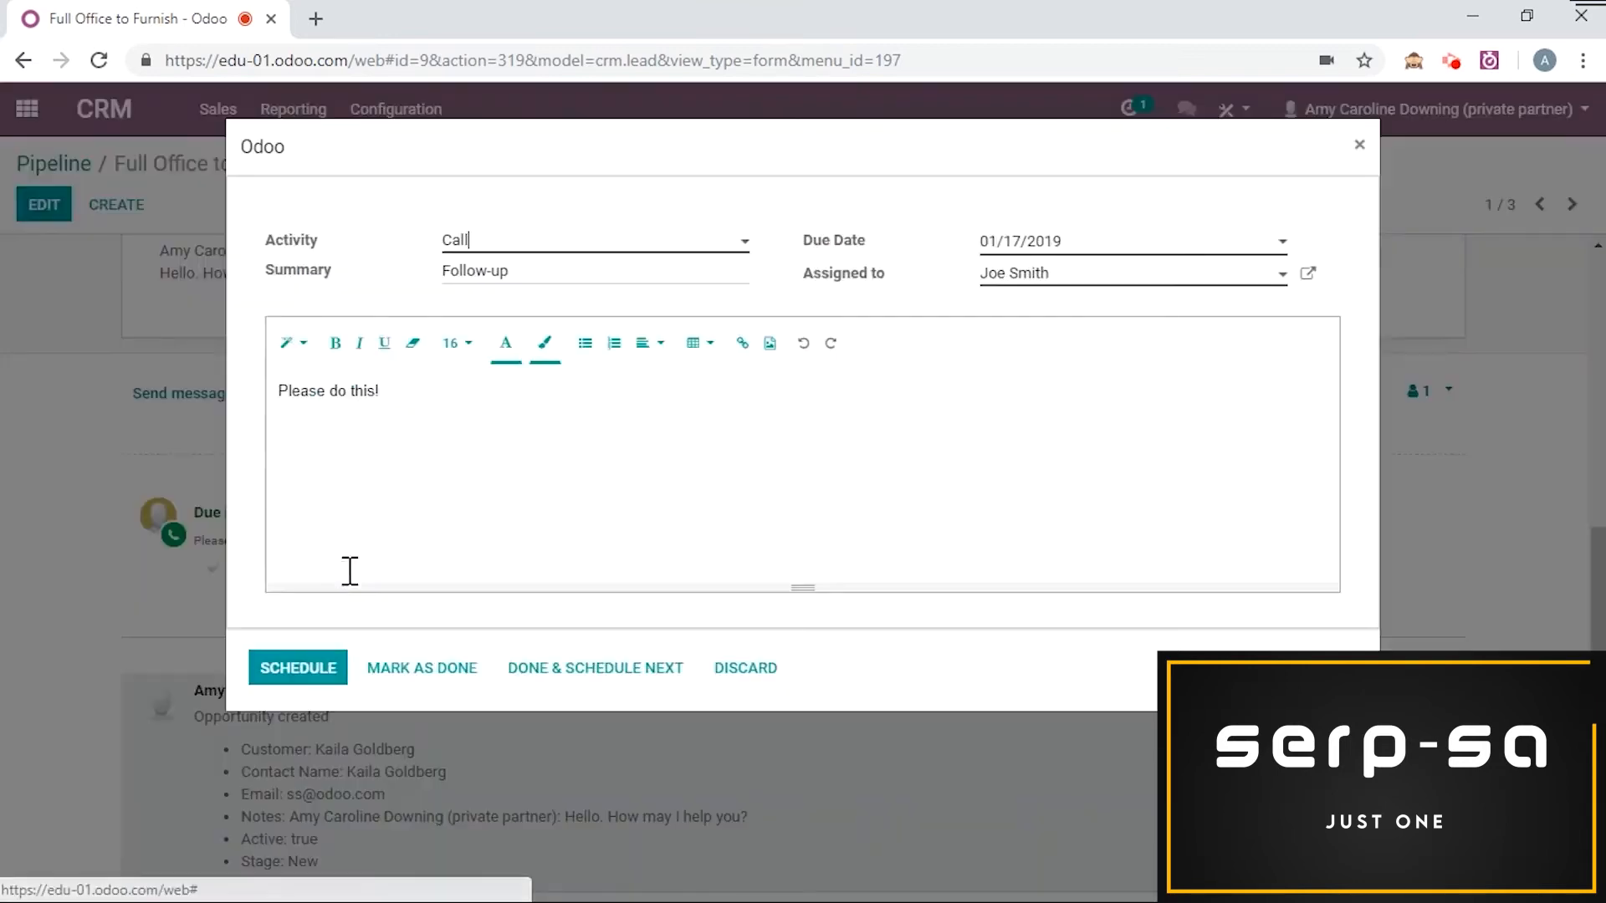
click(1152, 244)
click(1118, 442)
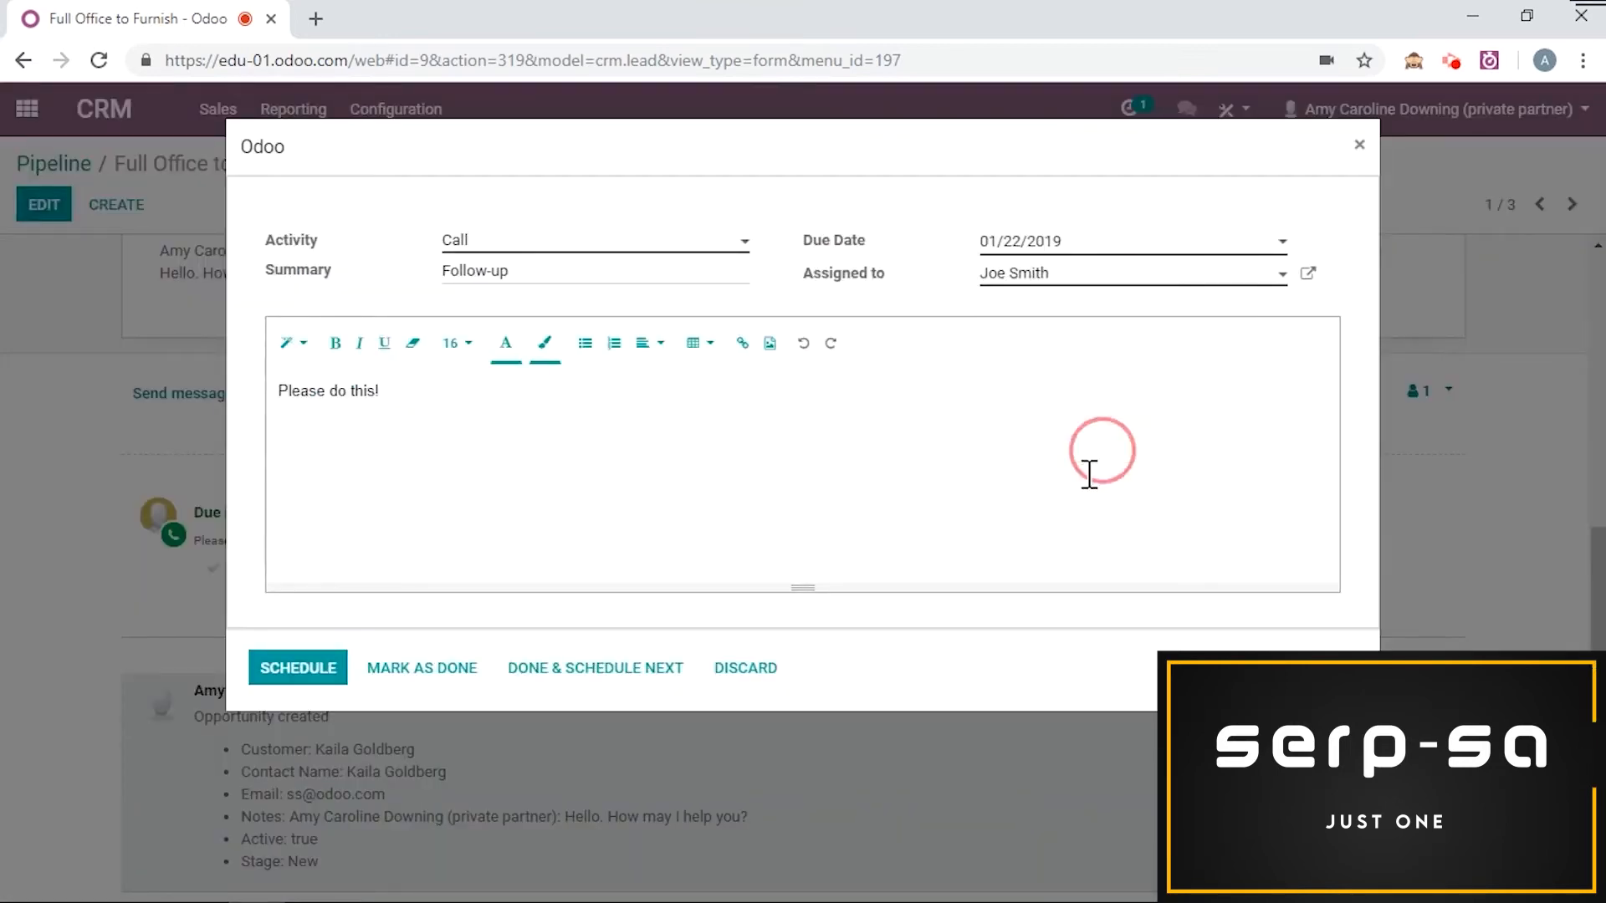
click(287, 669)
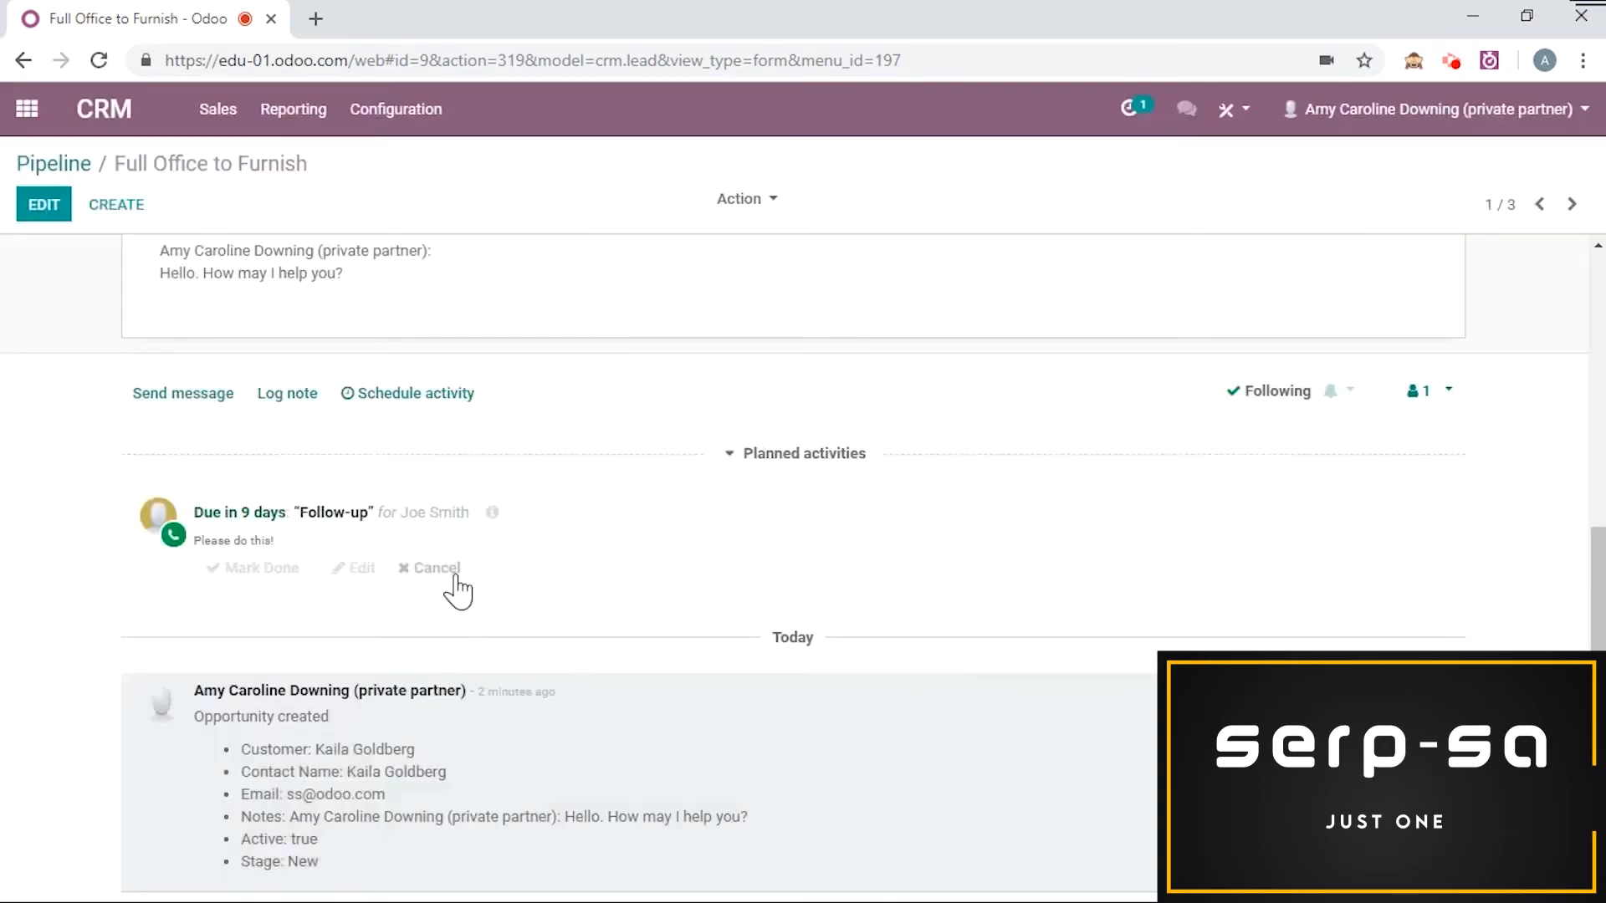
scroll(980, 537, up, 6)
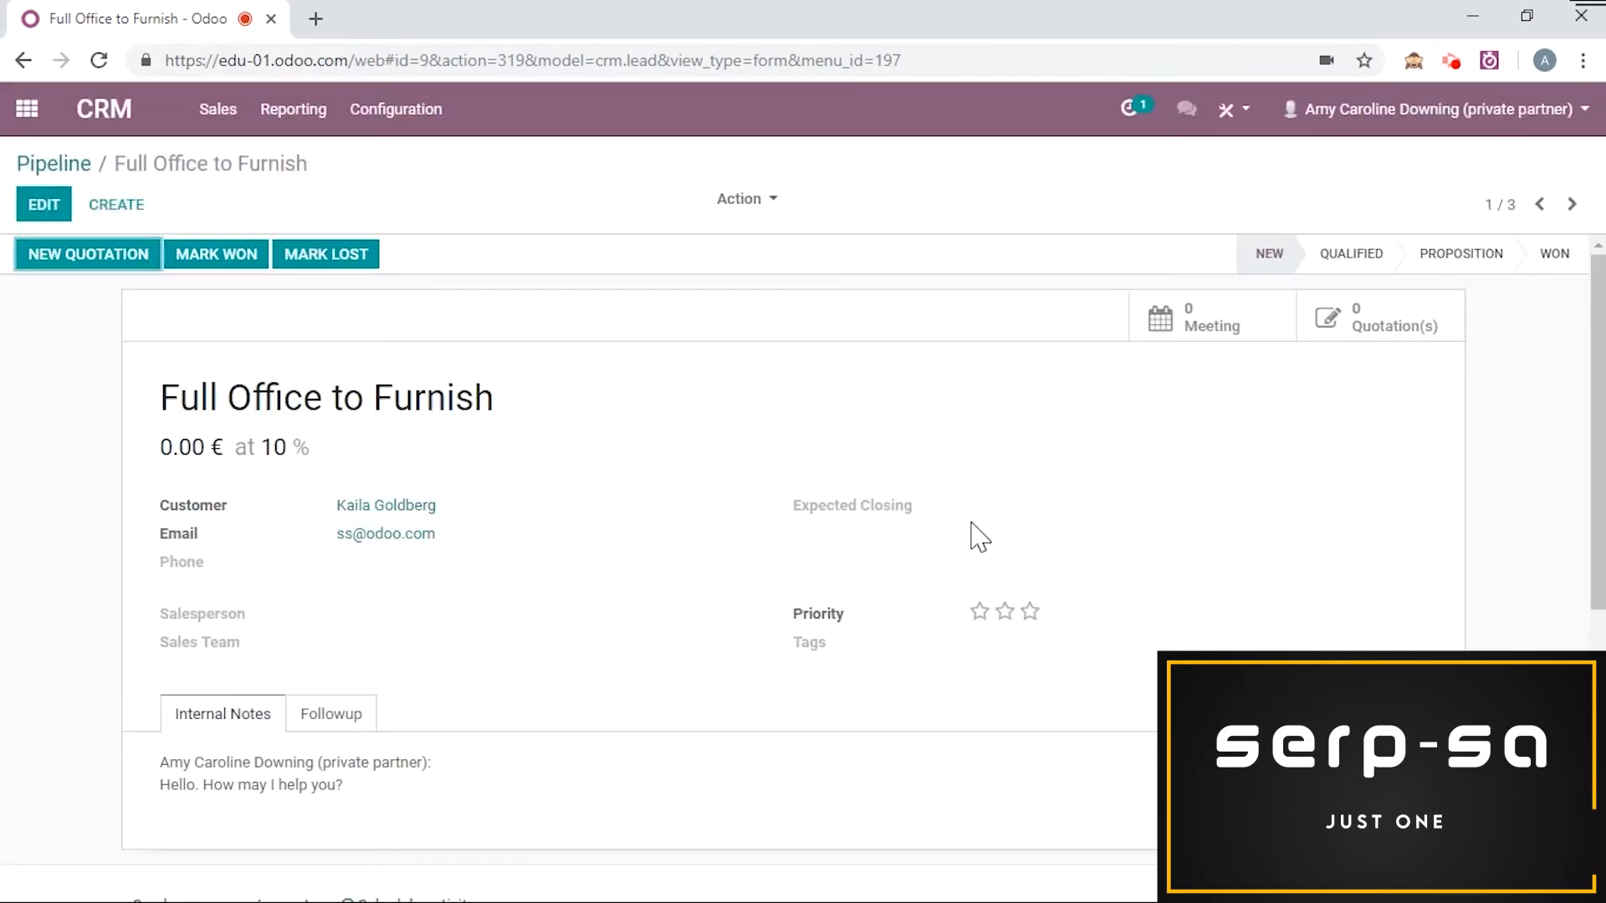
scroll(980, 537, down, 6)
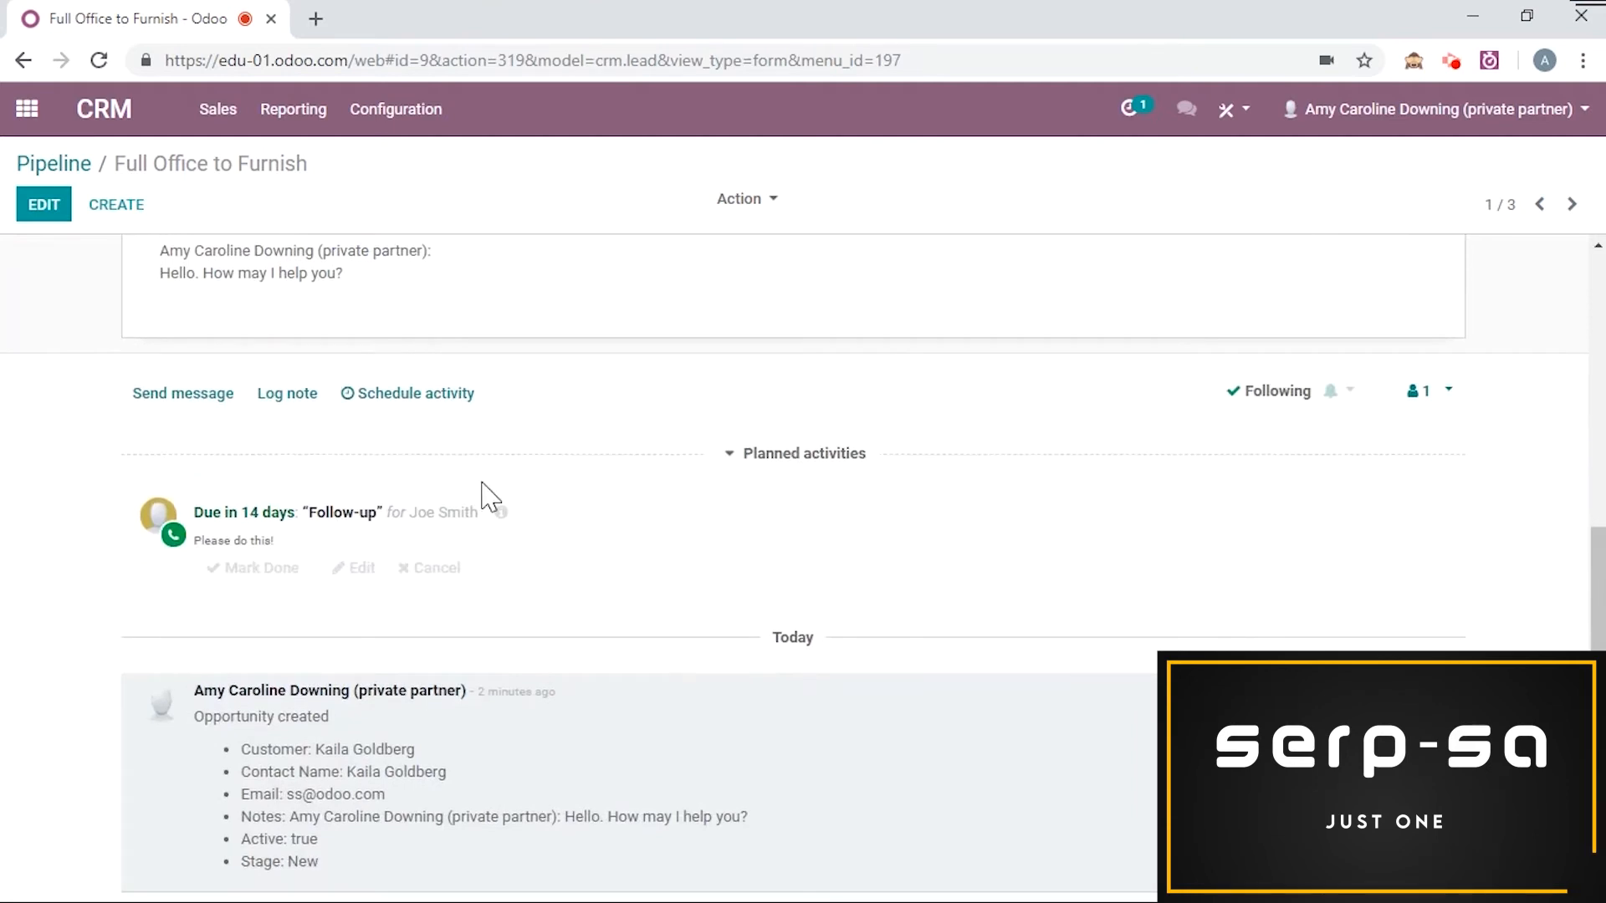
click(262, 568)
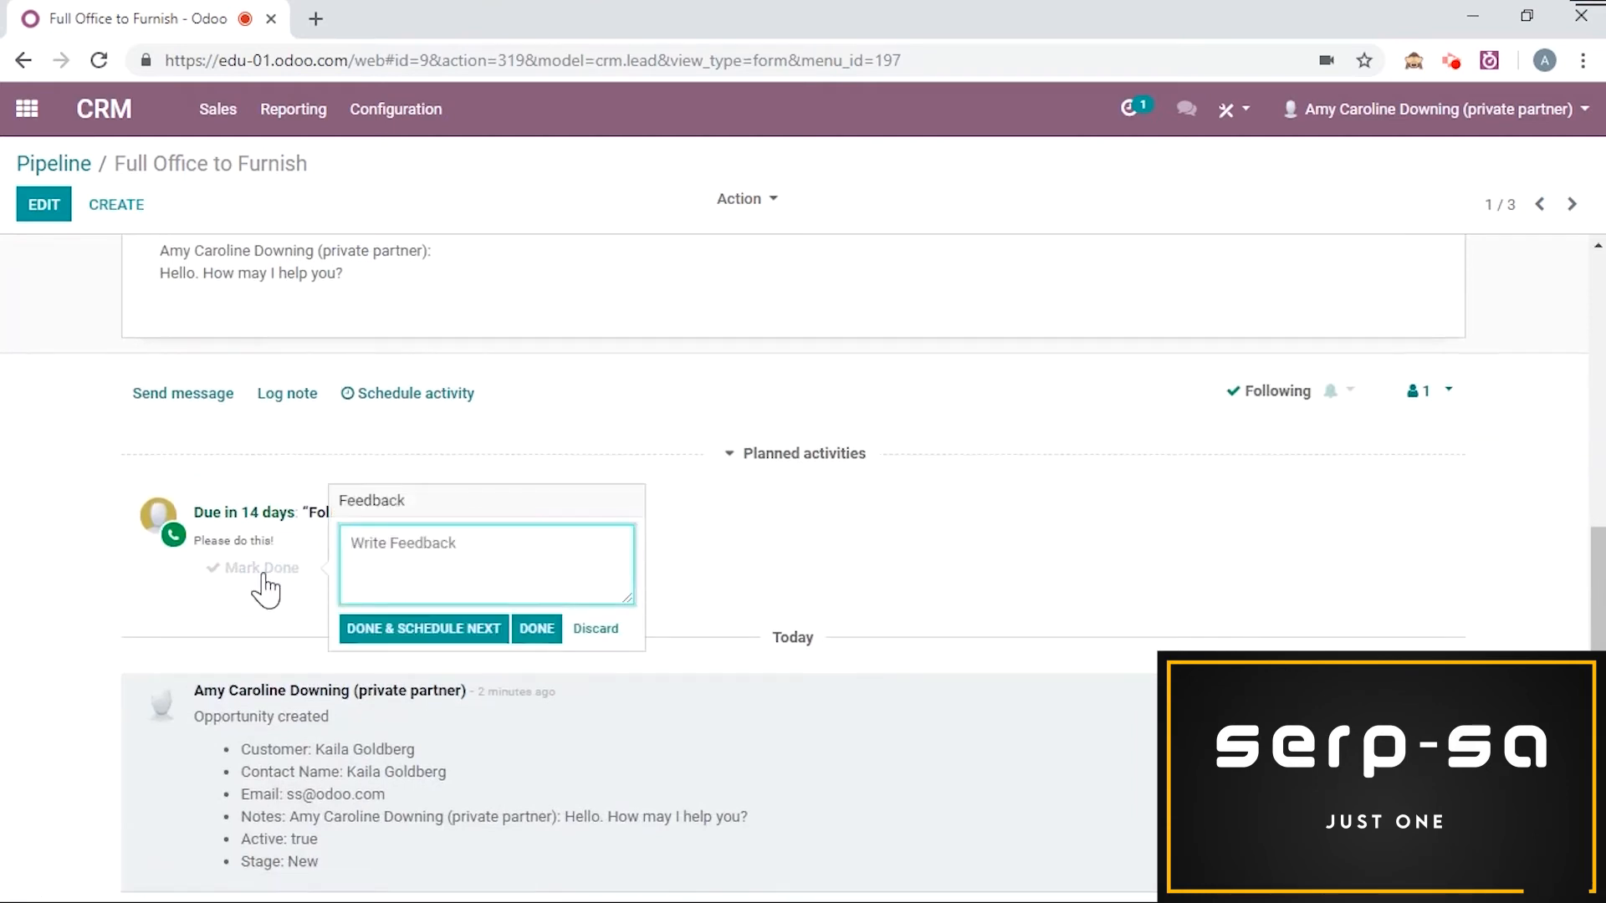
click(595, 628)
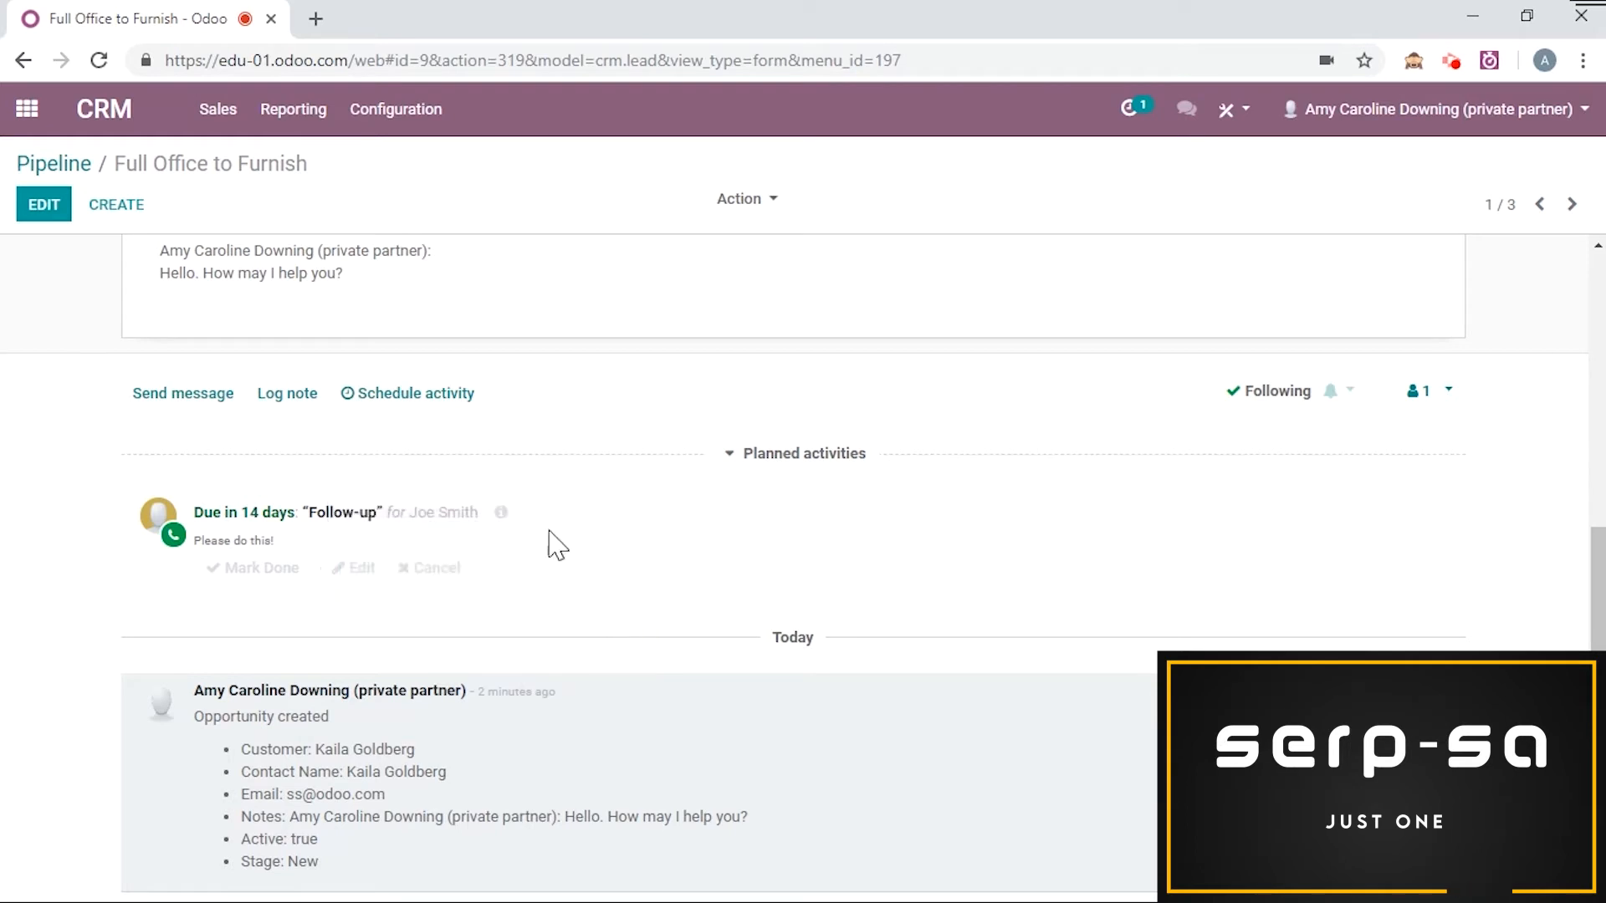
Step: Mark the Follow-up call as done, discarding the next-activity scheduling dialog that follows
click(294, 569)
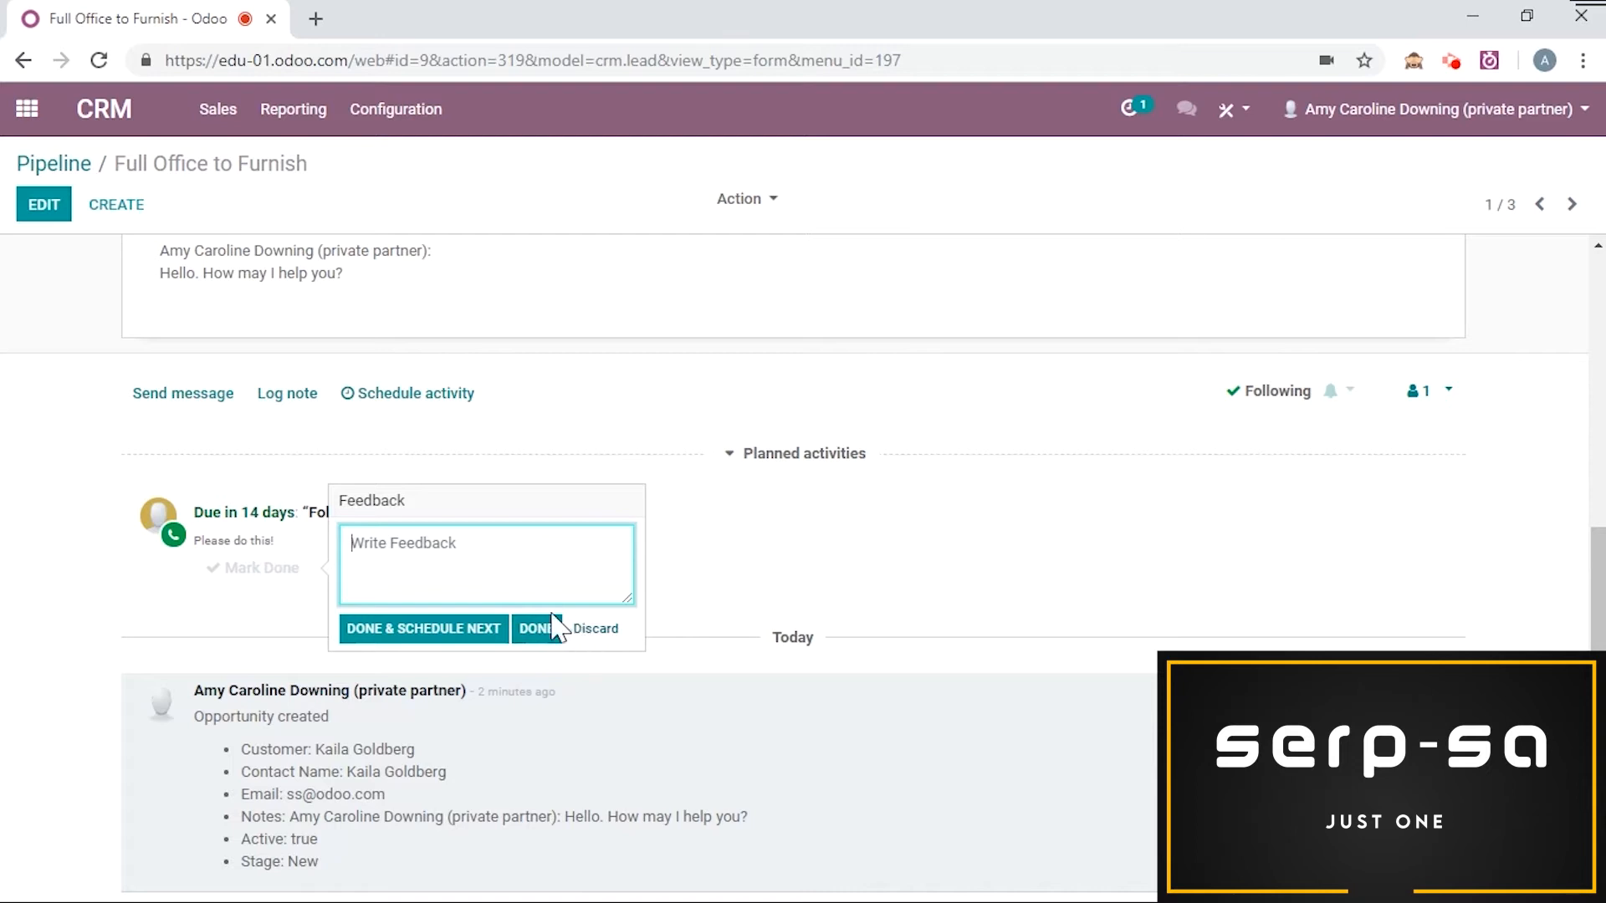
click(382, 644)
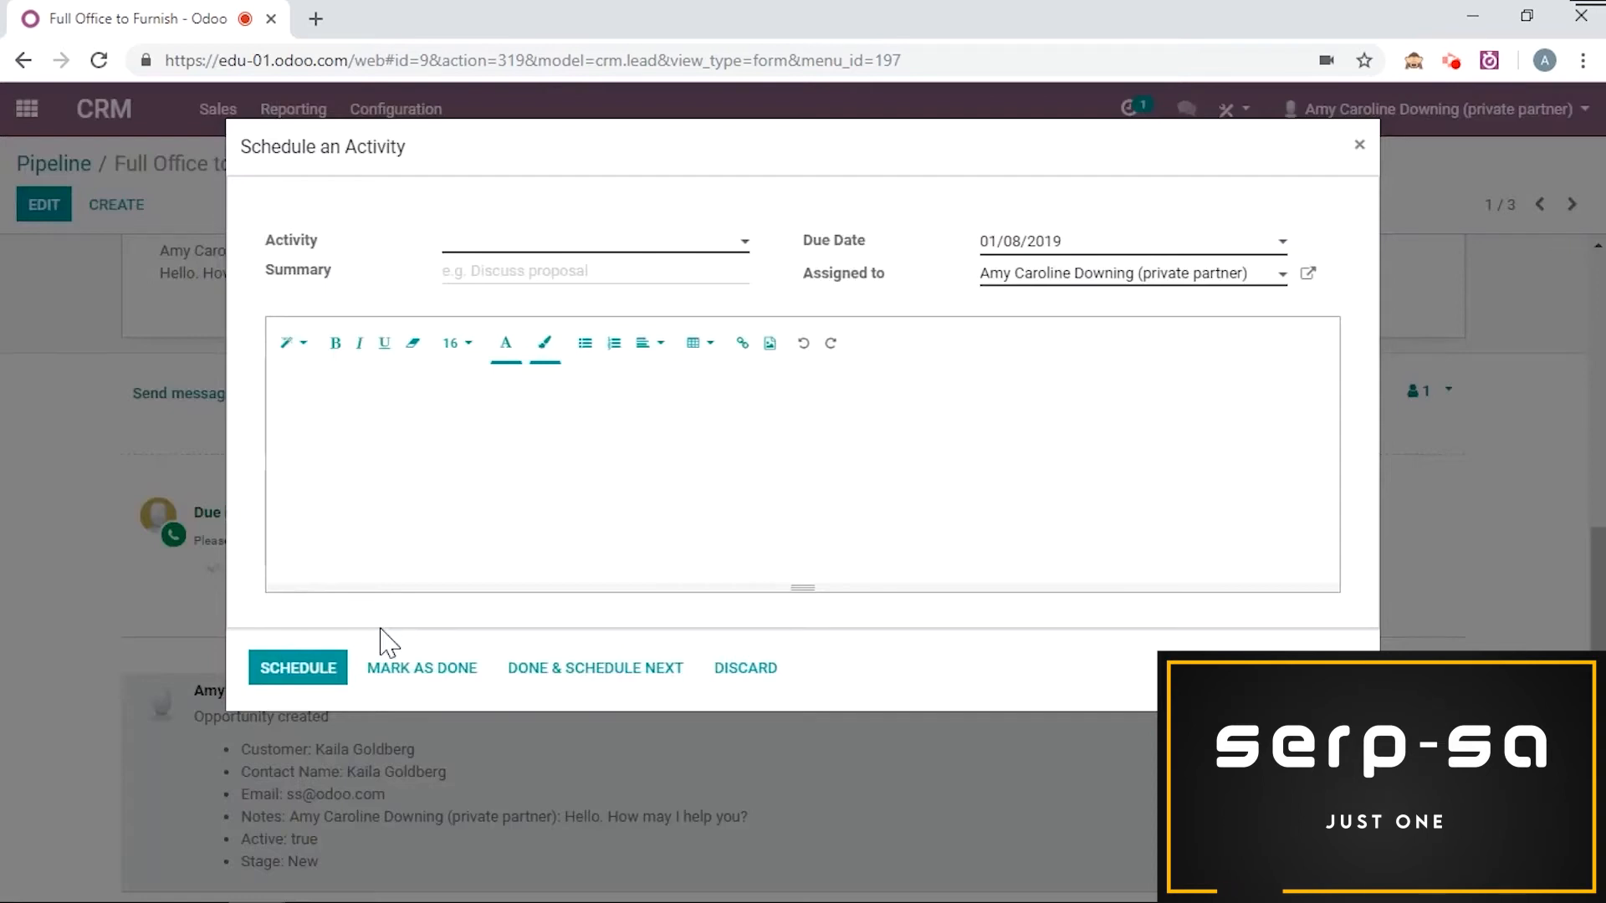
click(763, 671)
Step: Open today's Sale Order activities from the activity menu and open sales order SO010
scroll(368, 652, down, 5)
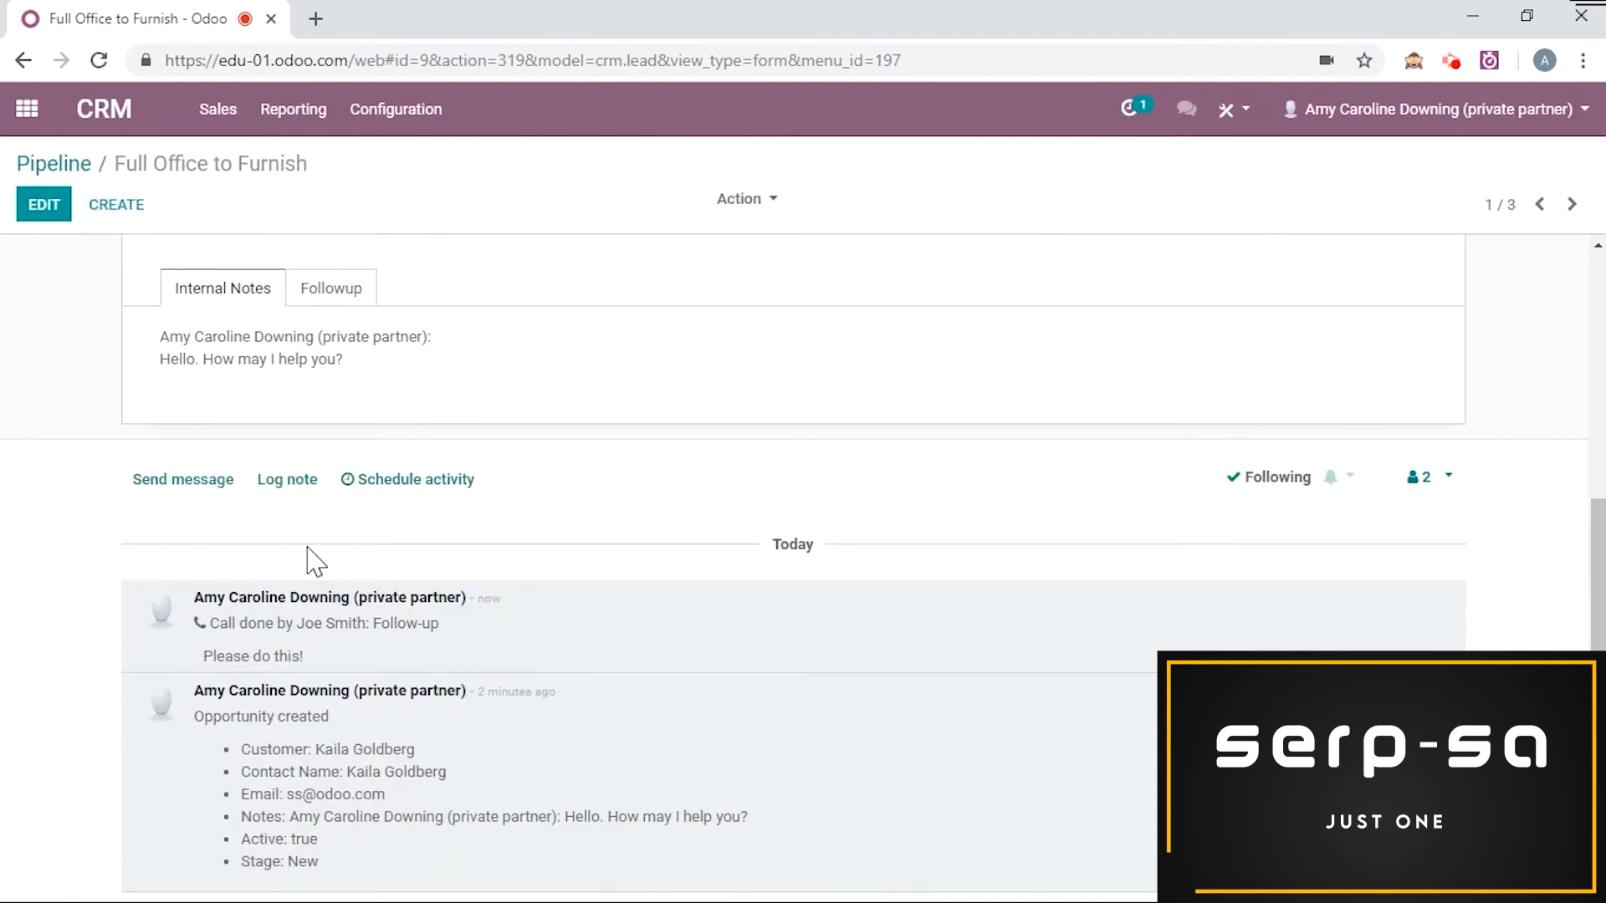
scroll(602, 314, up, 5)
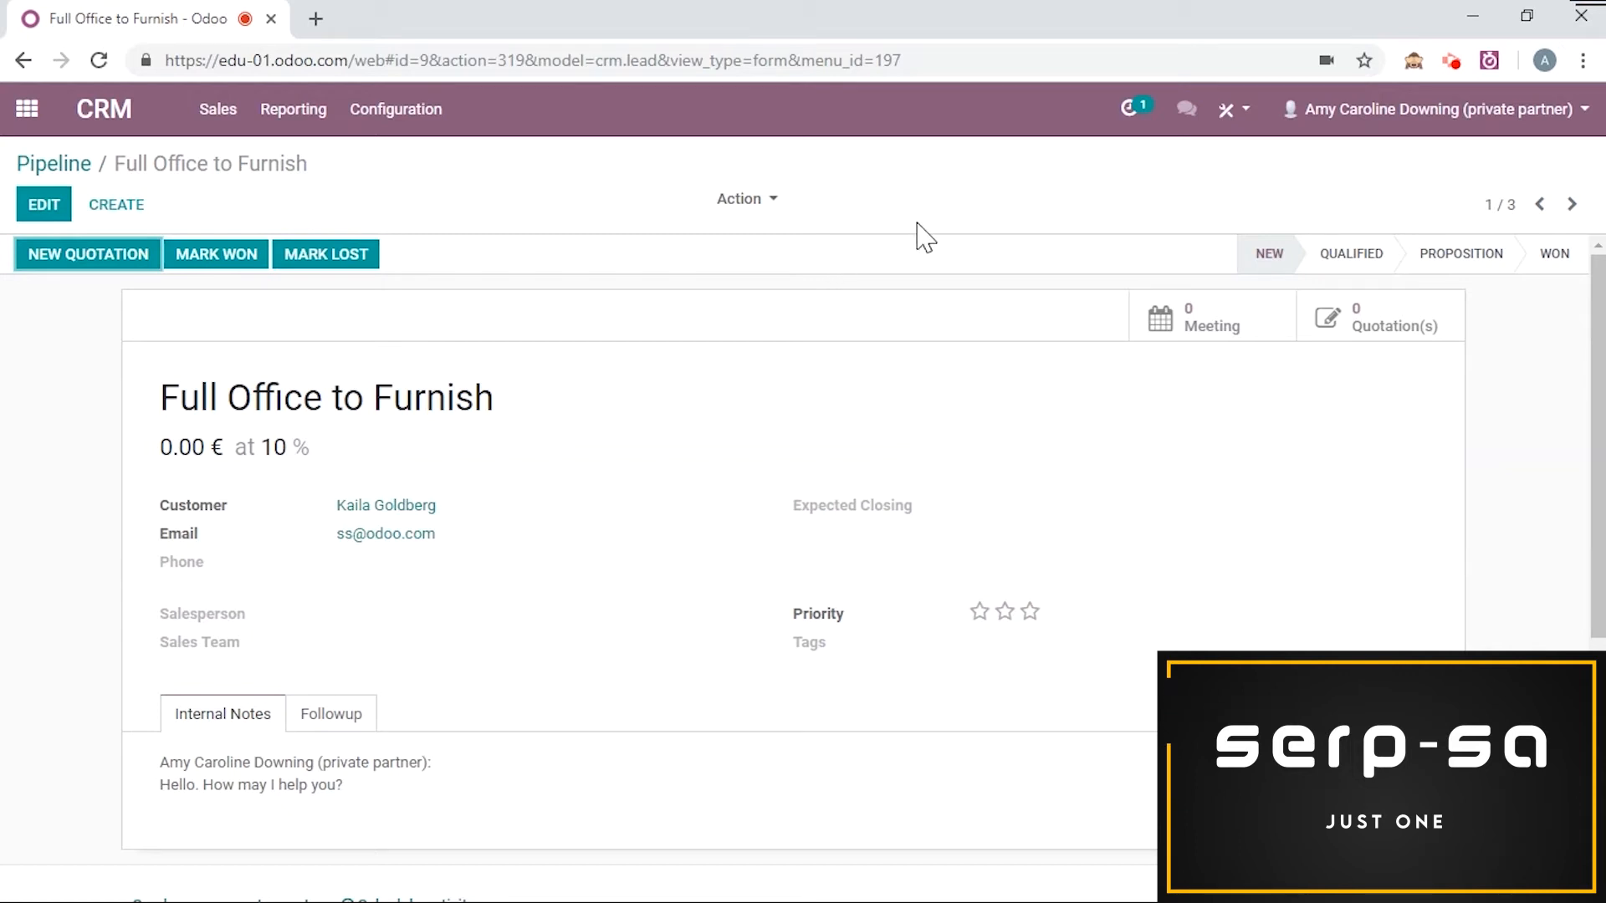
click(1157, 121)
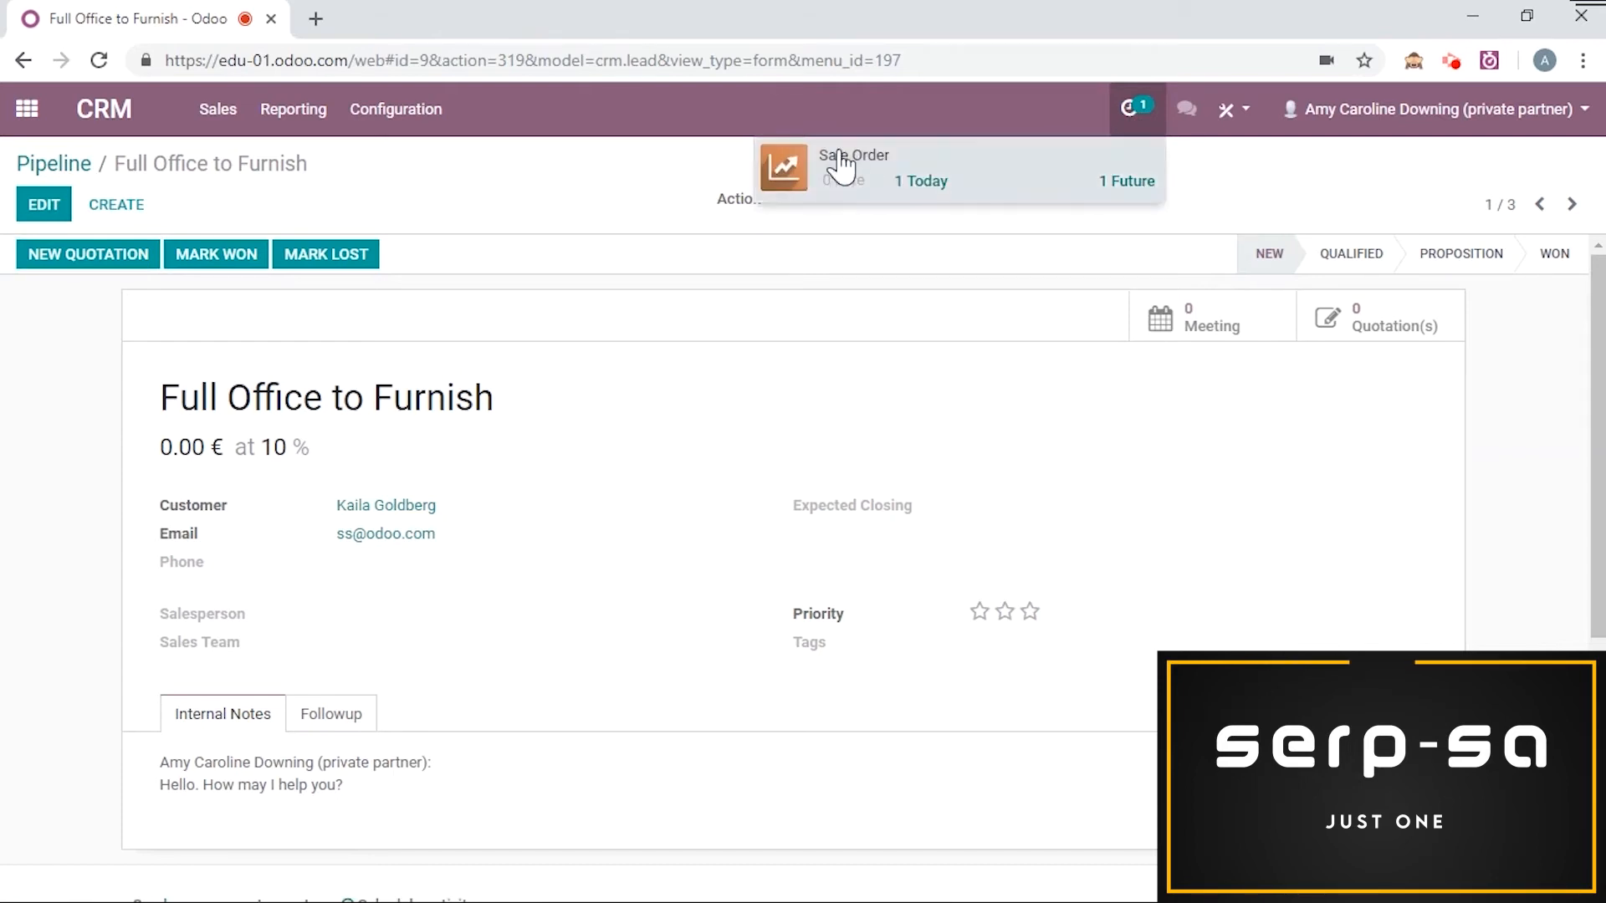
click(928, 189)
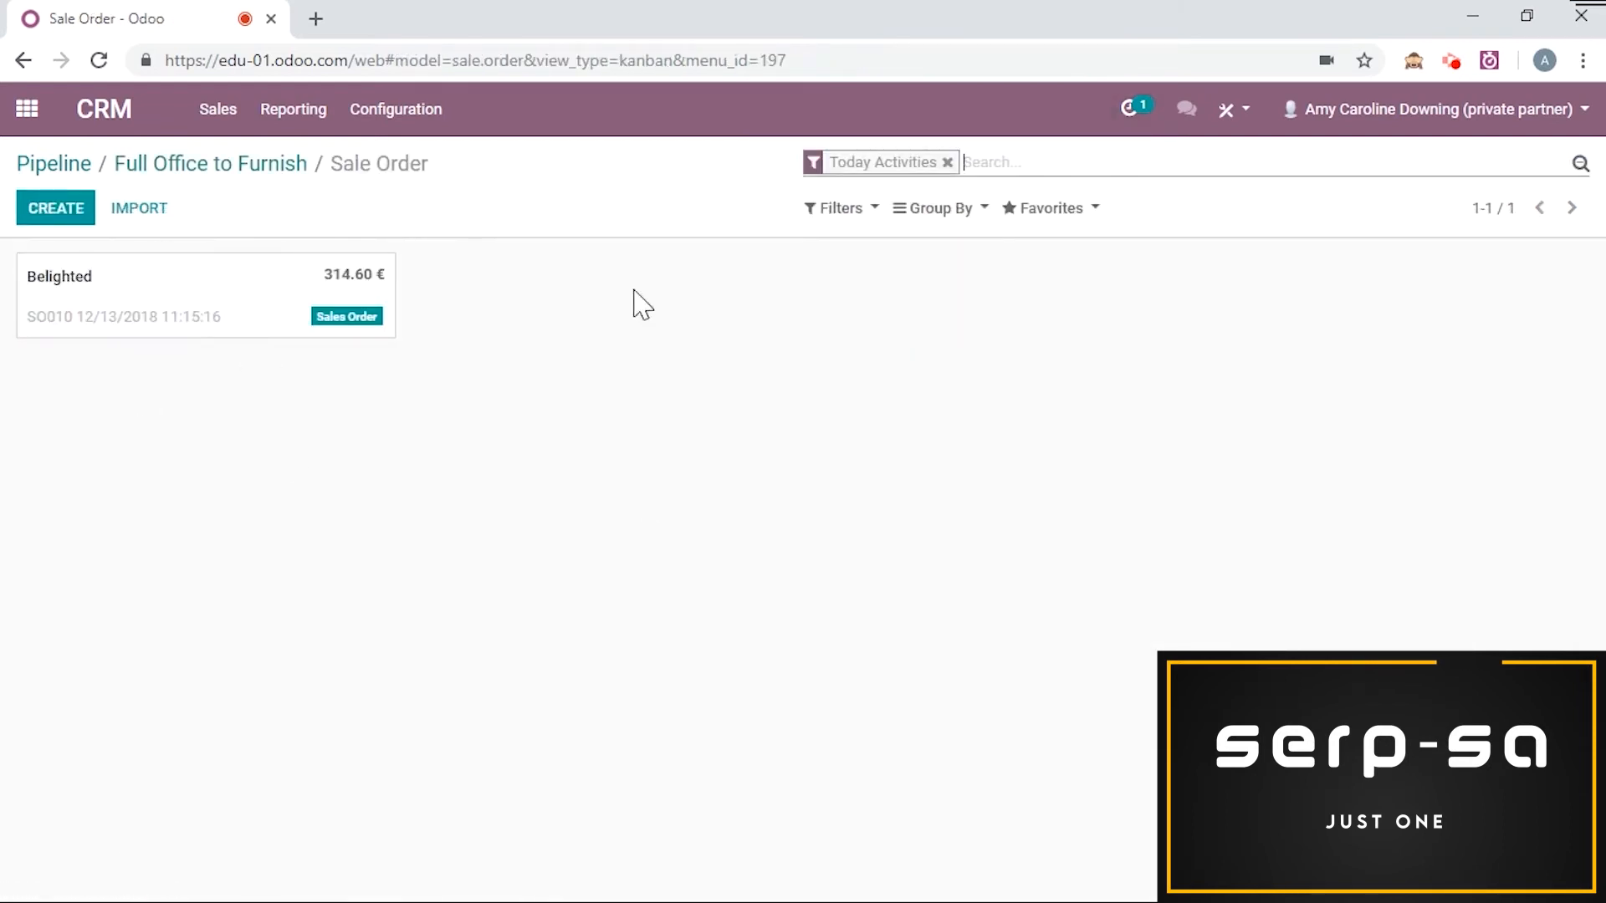
click(947, 162)
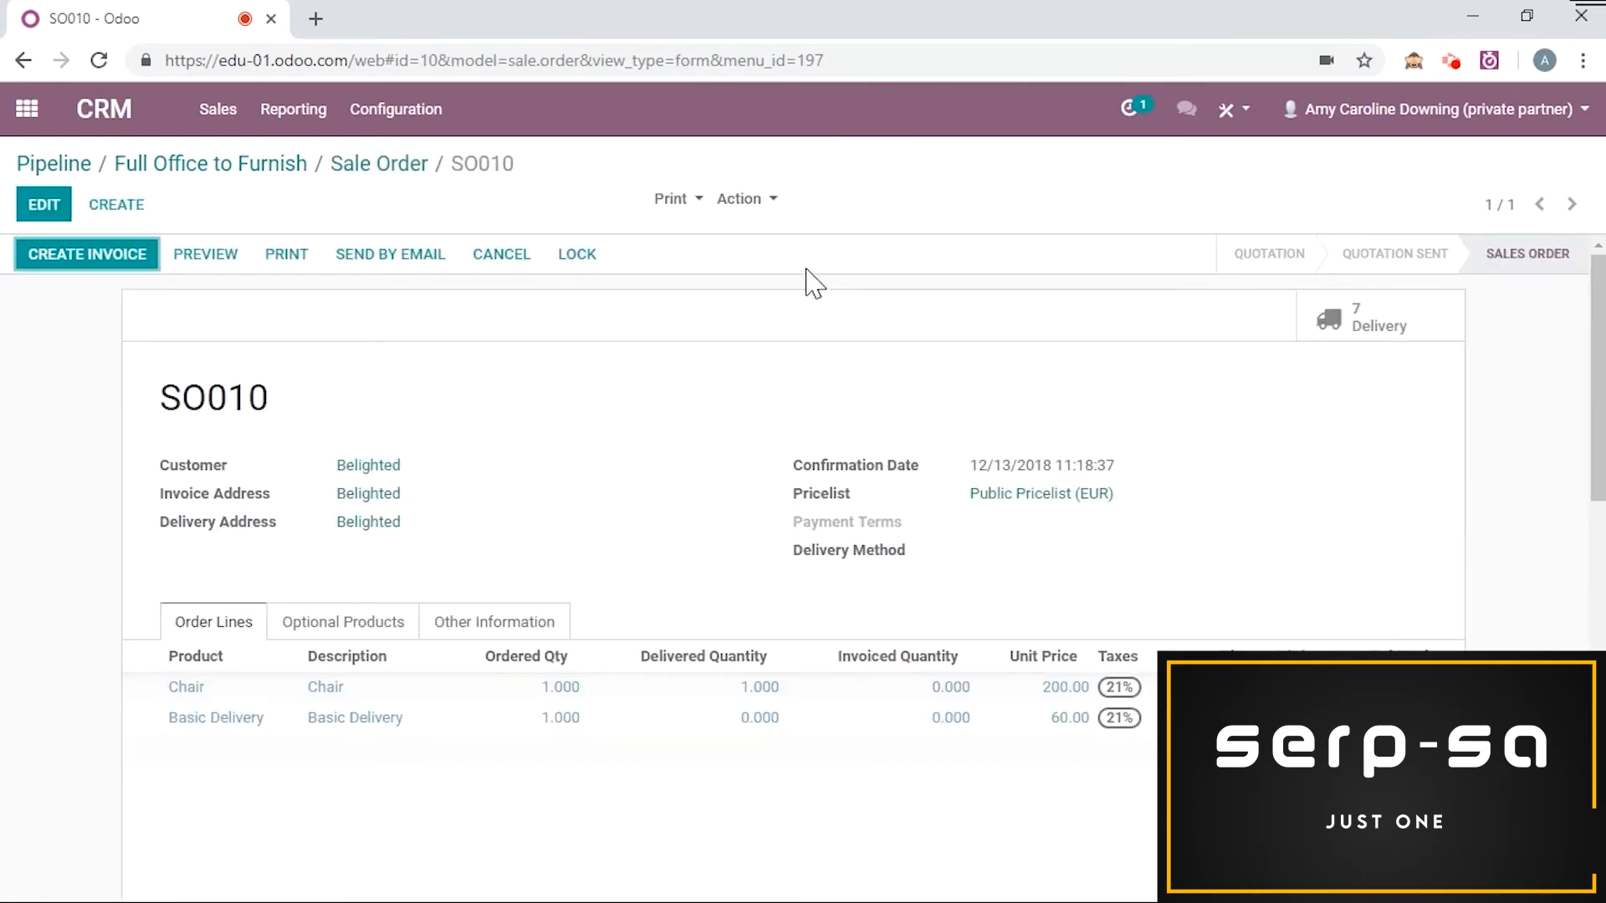
Step: Review the planned activities and history on sales order SO010
scroll(827, 280, down, 10)
scroll(795, 322, down, 2)
scroll(985, 512, up, 2)
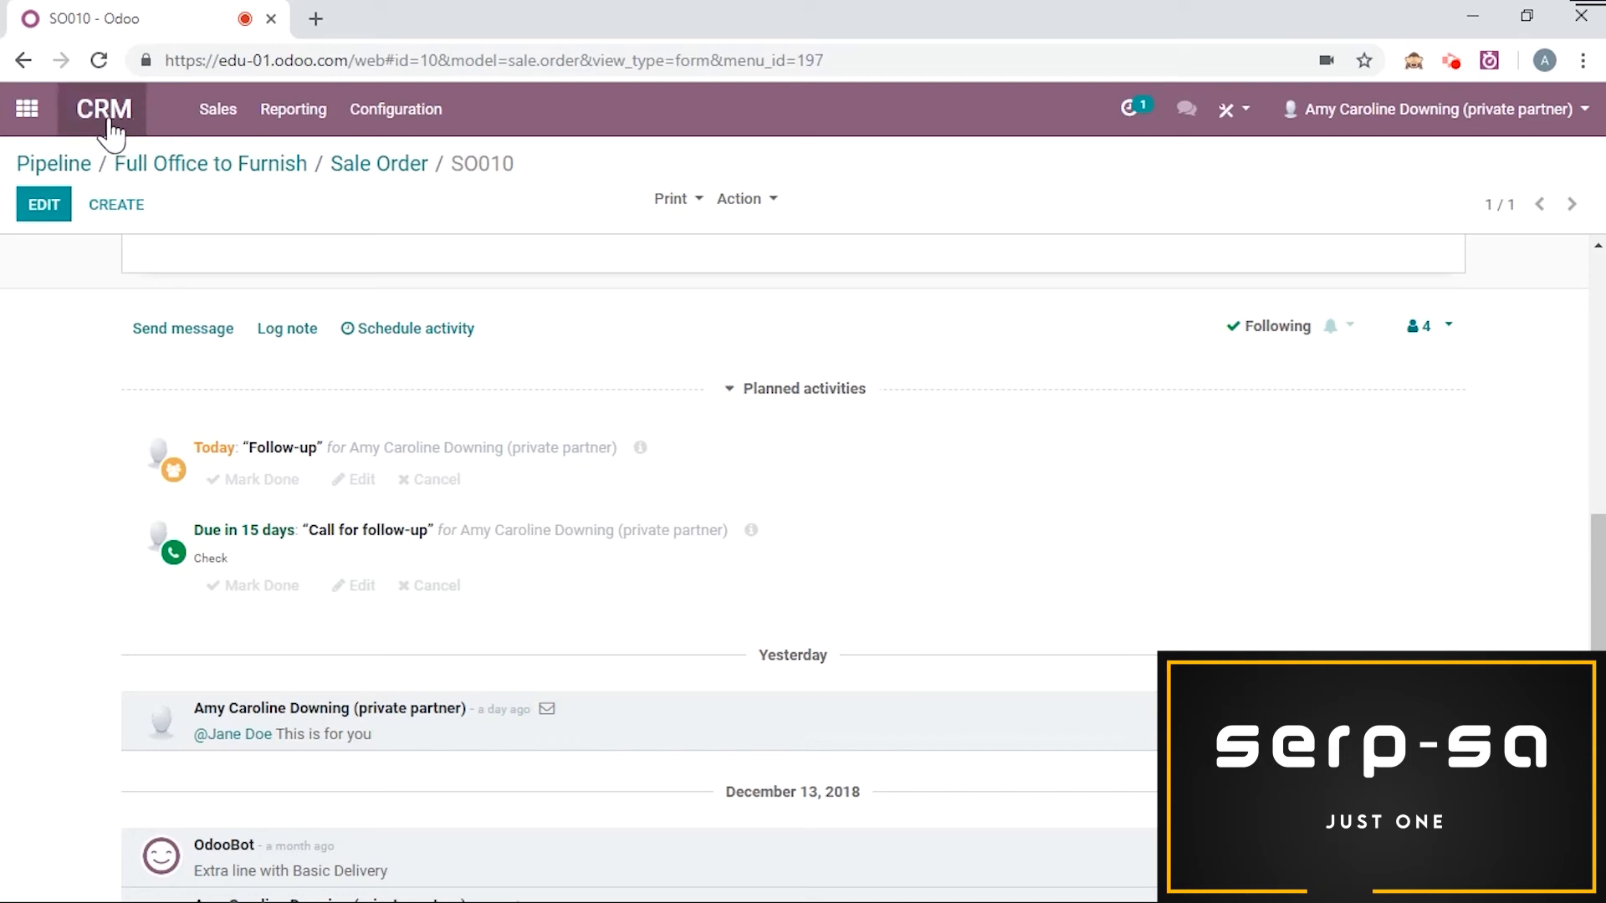
Step: Create and save a new activity type named Rewrite, then return to the applications menu
click(436, 123)
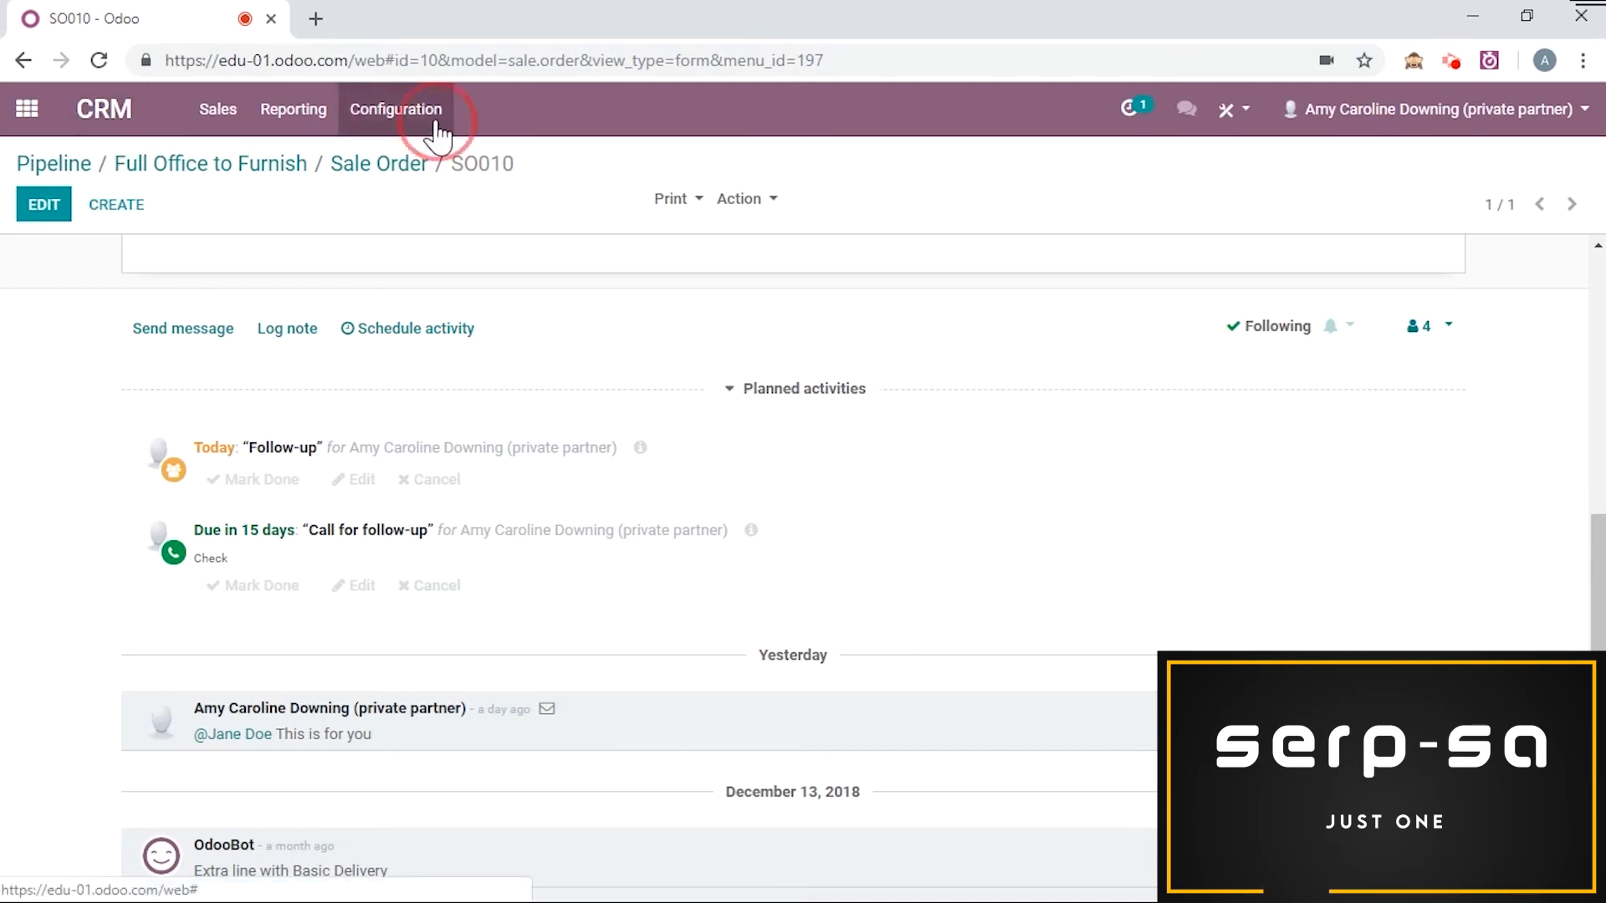
click(469, 220)
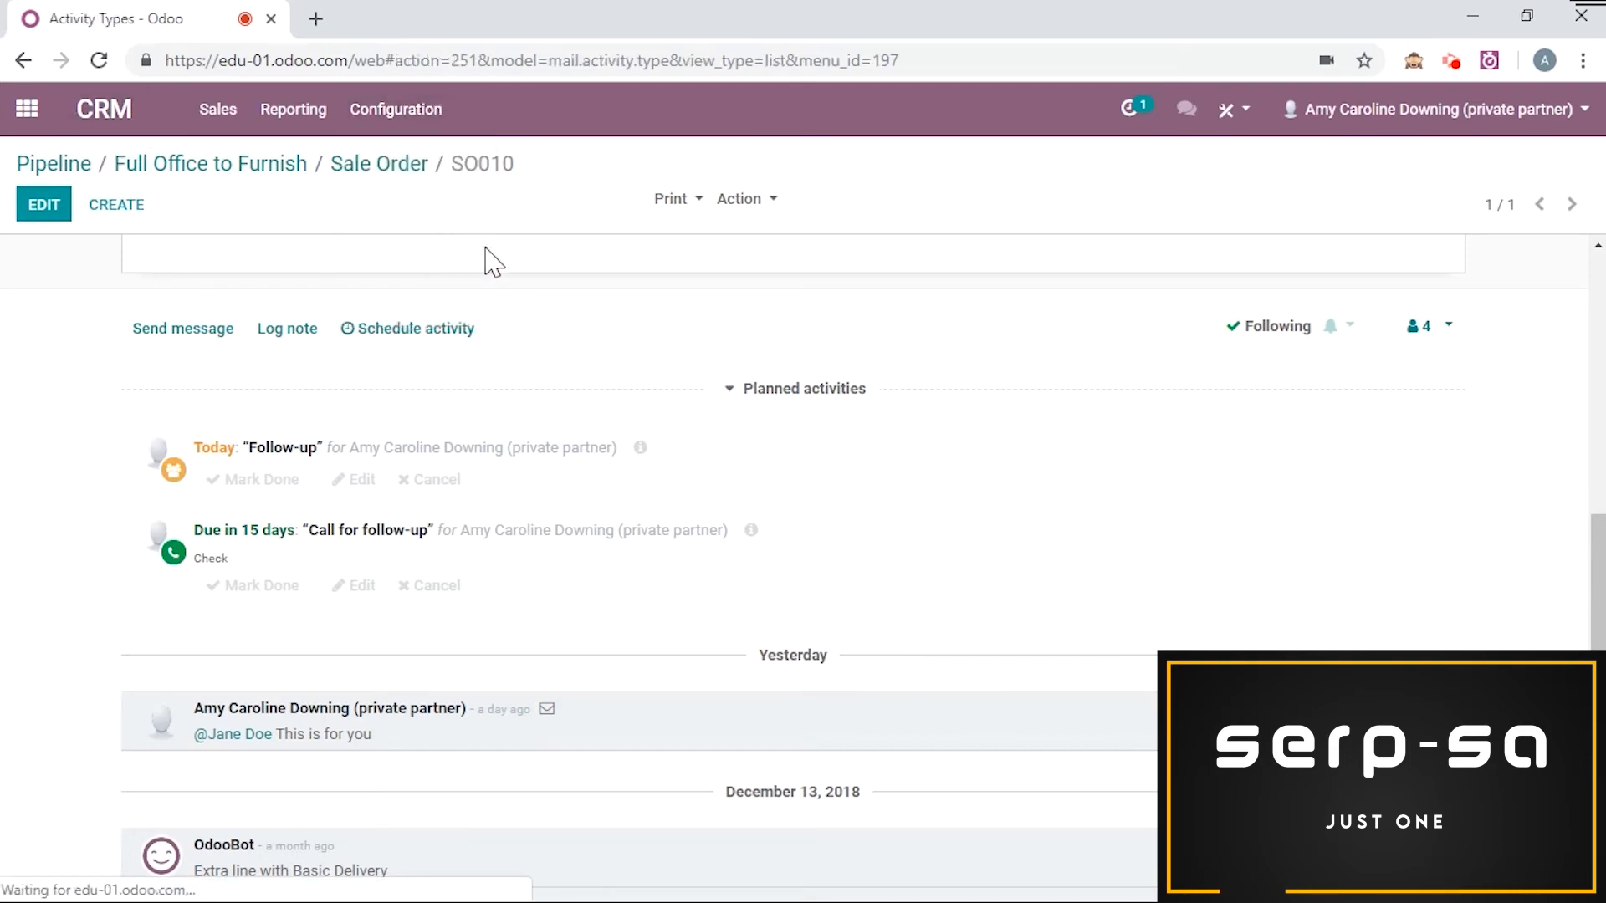
click(55, 216)
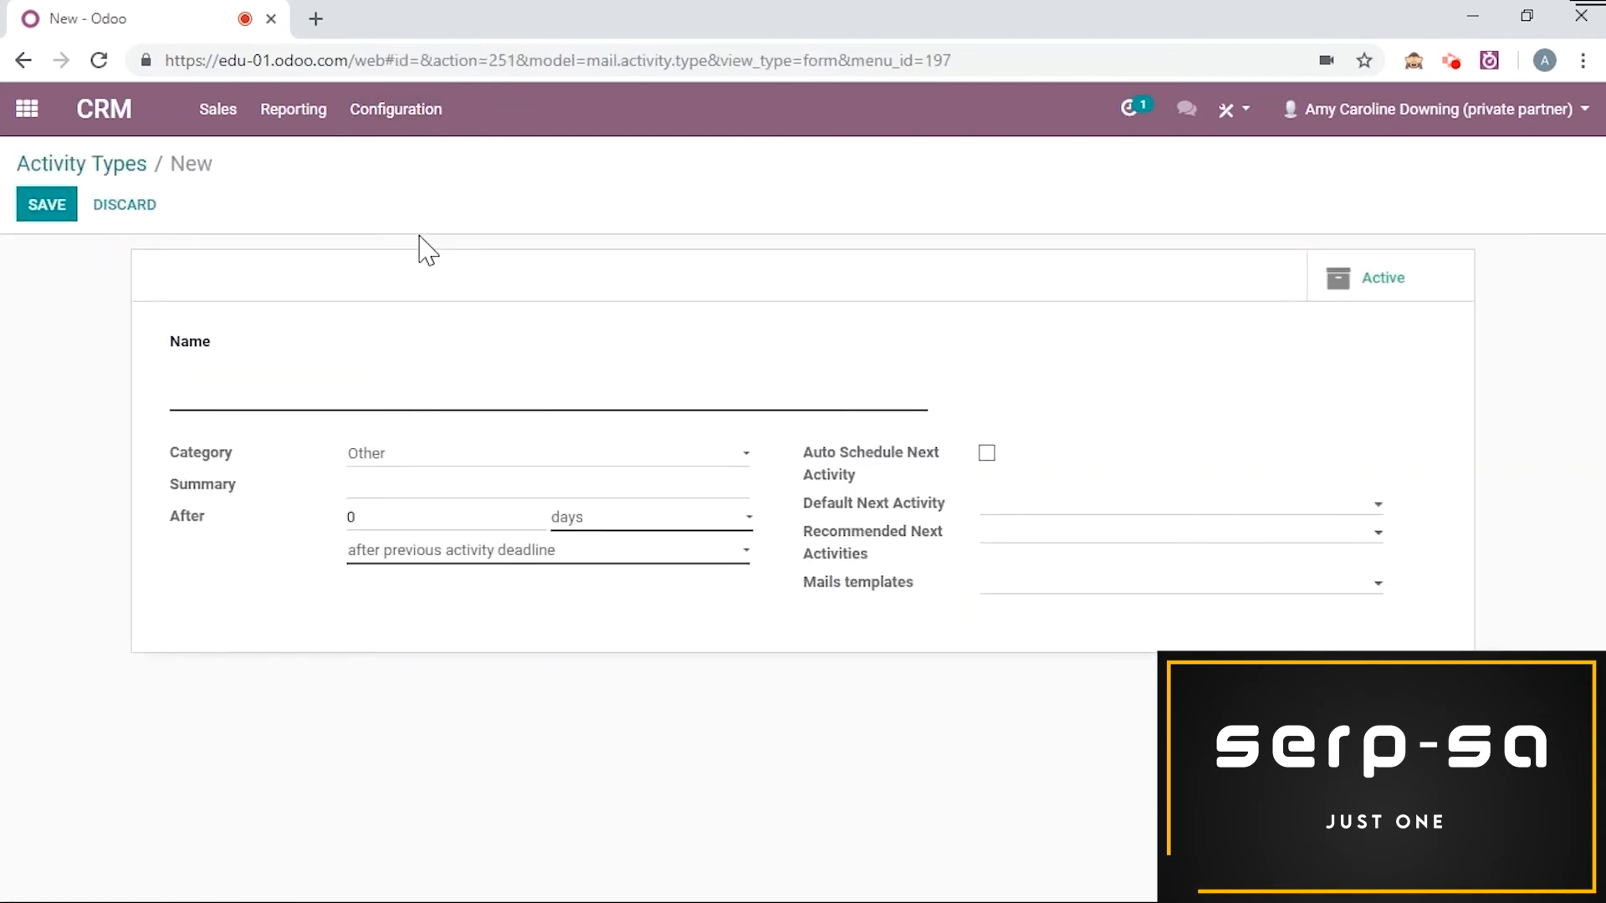
text(Rewrite)
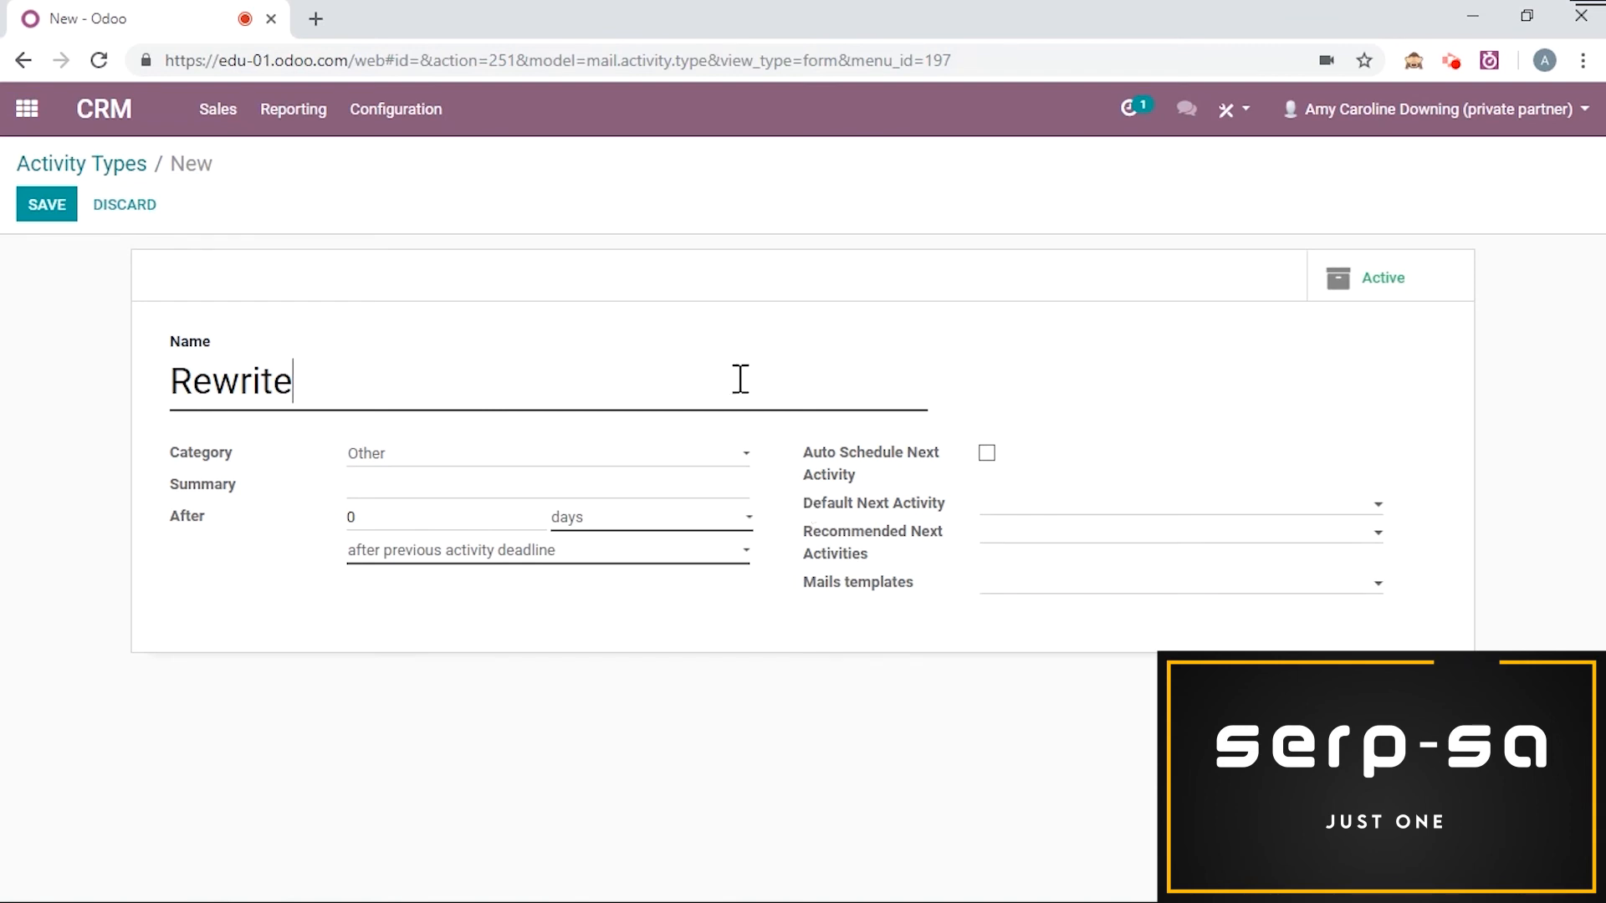
click(47, 206)
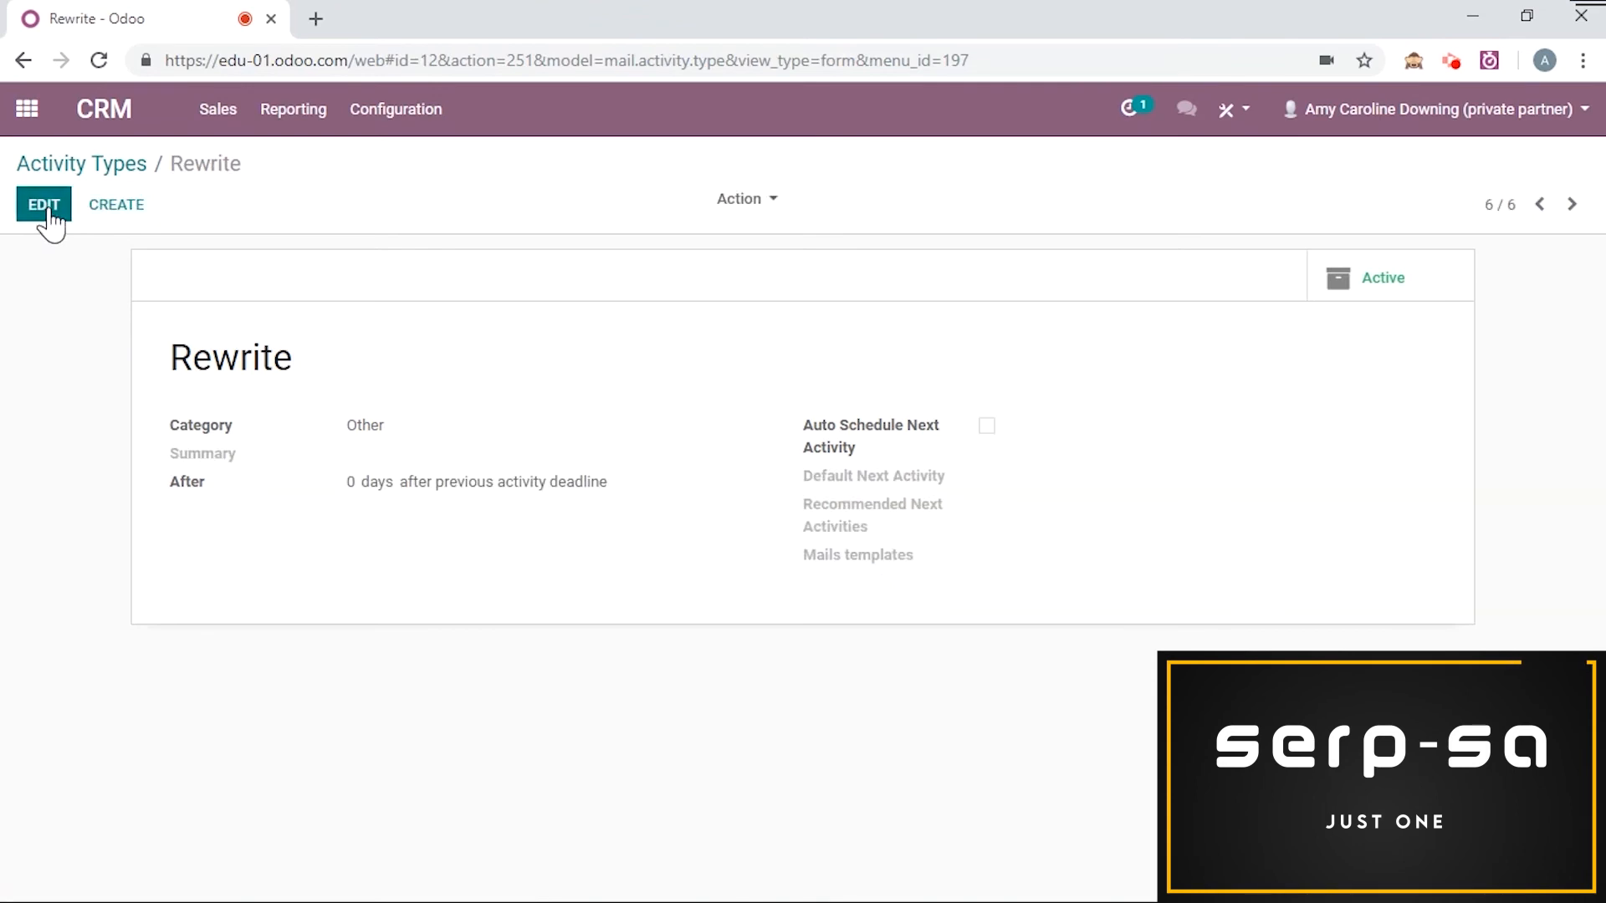
click(28, 111)
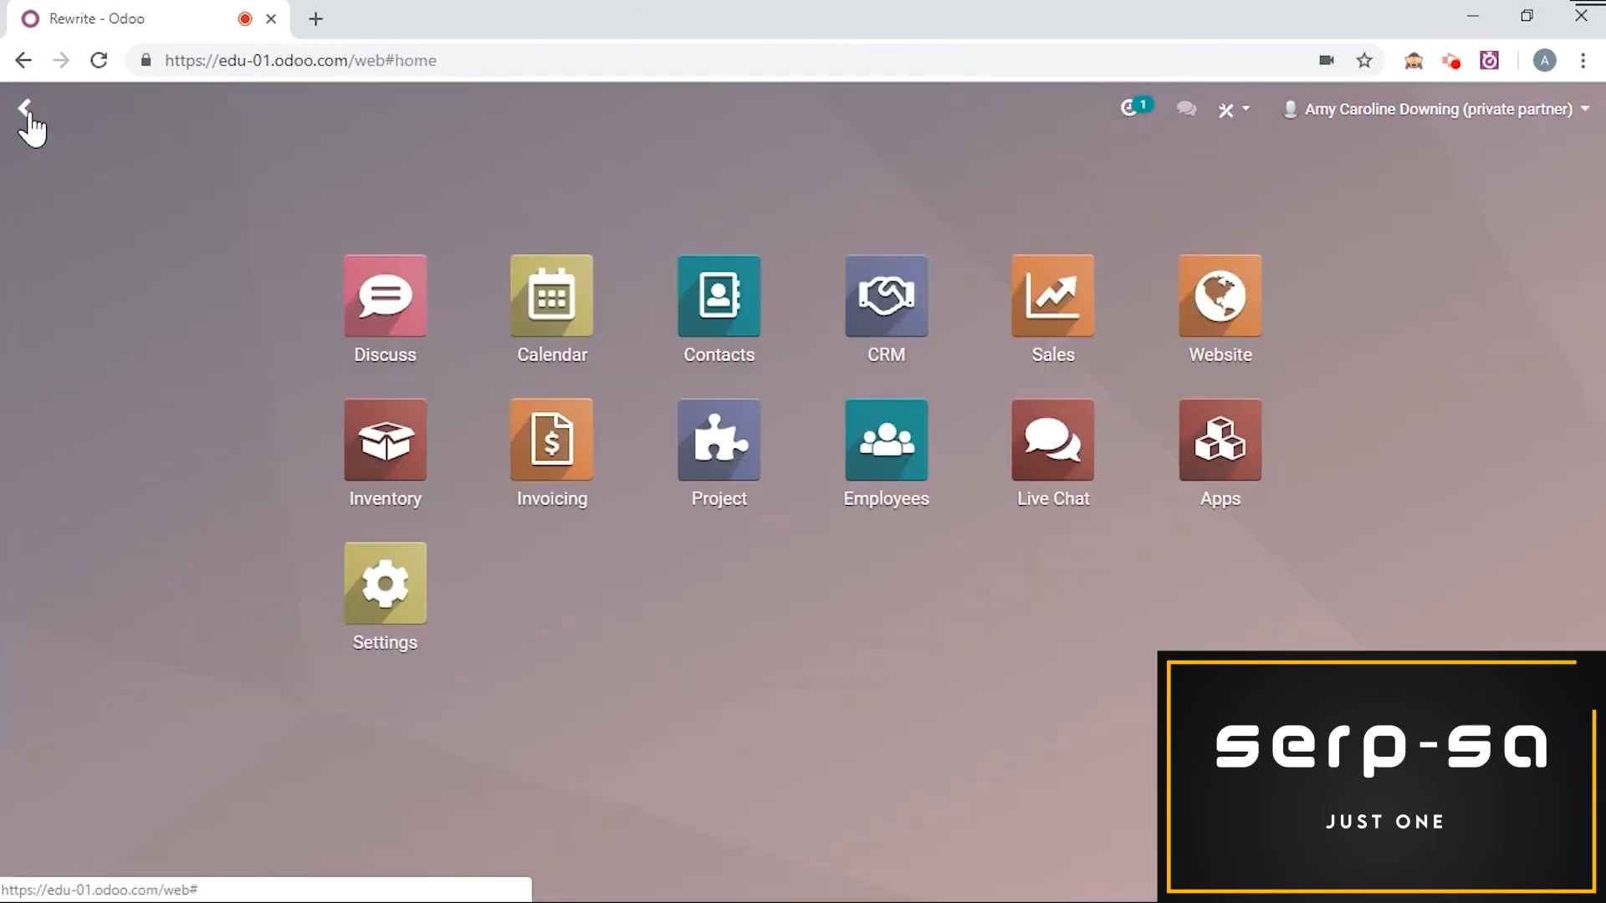
Step: Open the task Contract - Full Supply - JS & Co. in the Client Contracts project
click(734, 481)
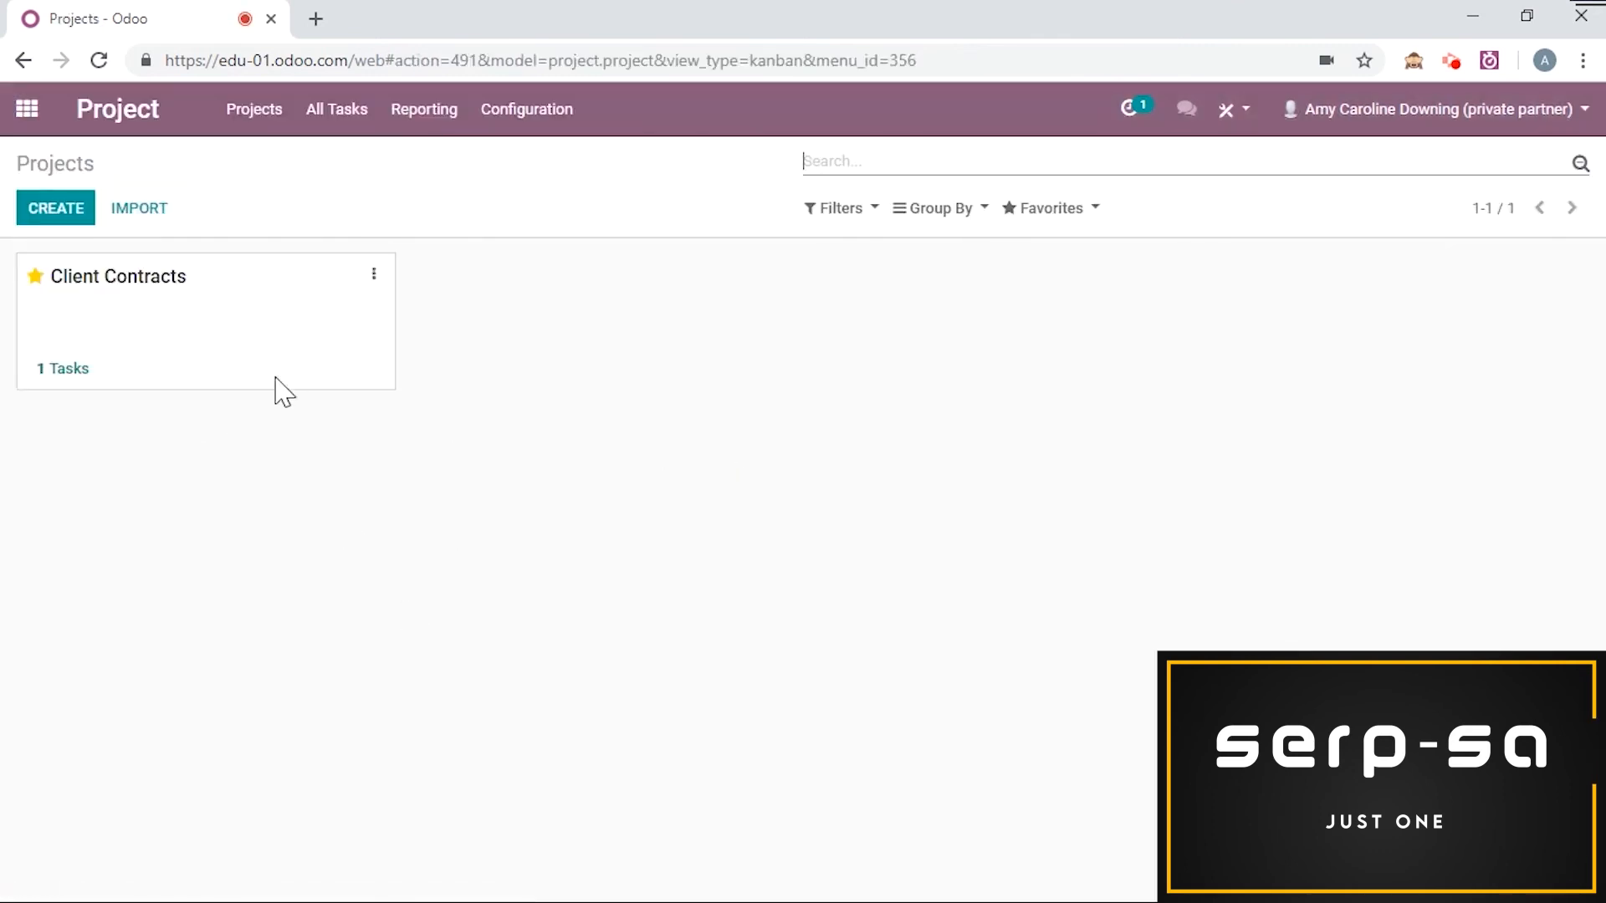
click(222, 299)
click(185, 383)
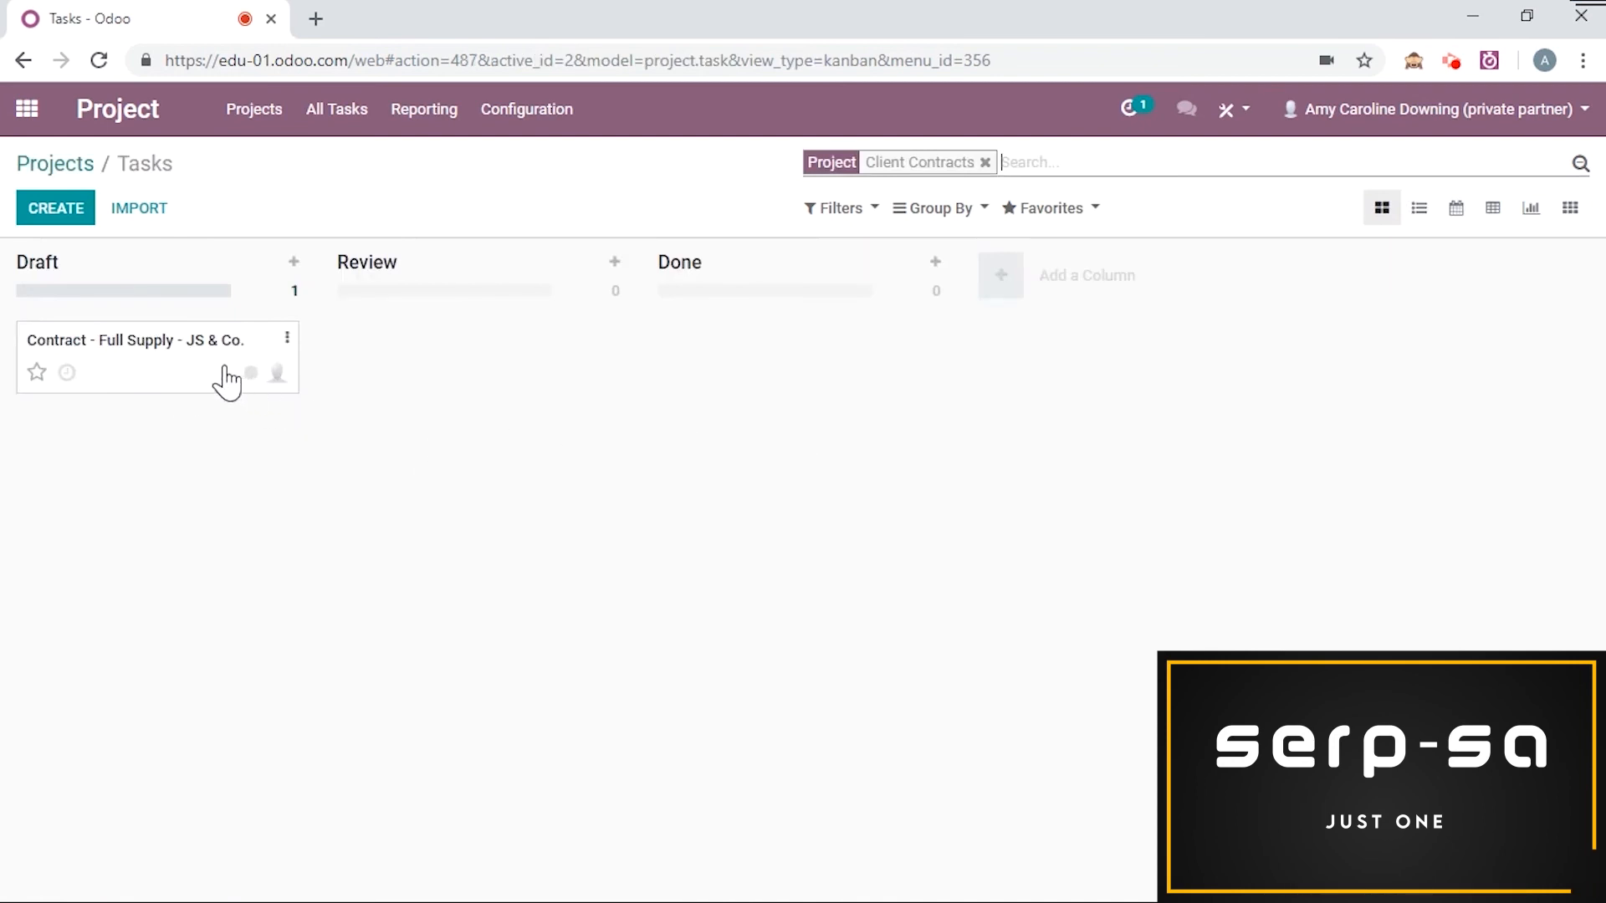
click(179, 385)
scroll(747, 347, down, 2)
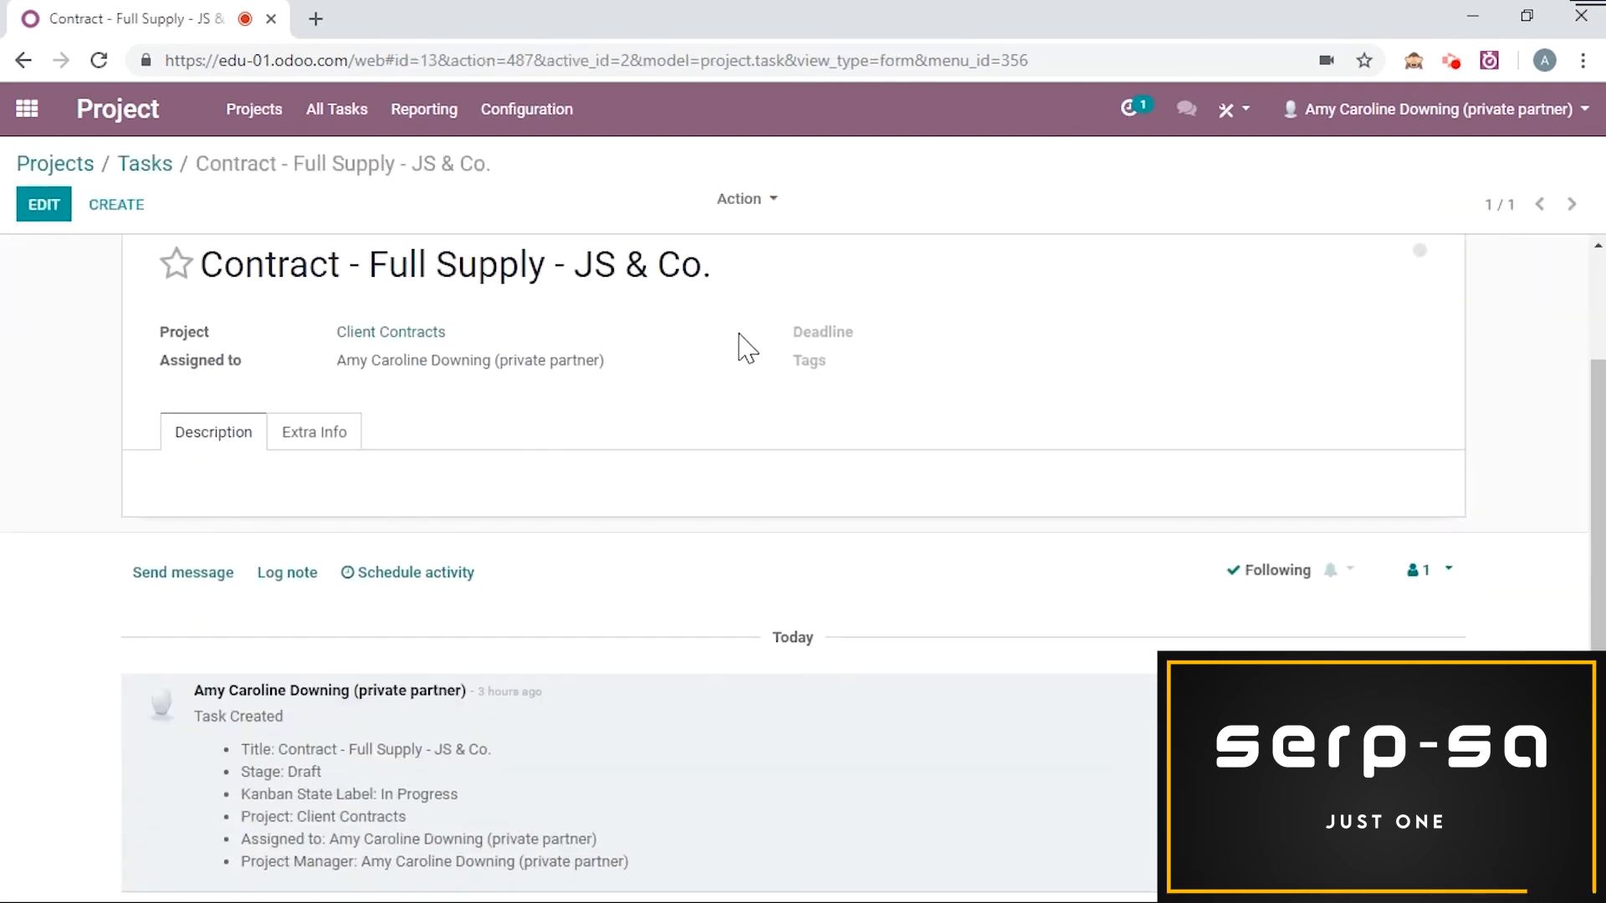
Step: Schedule a Rewrite activity on the task with the summary "for client"
click(463, 575)
click(509, 245)
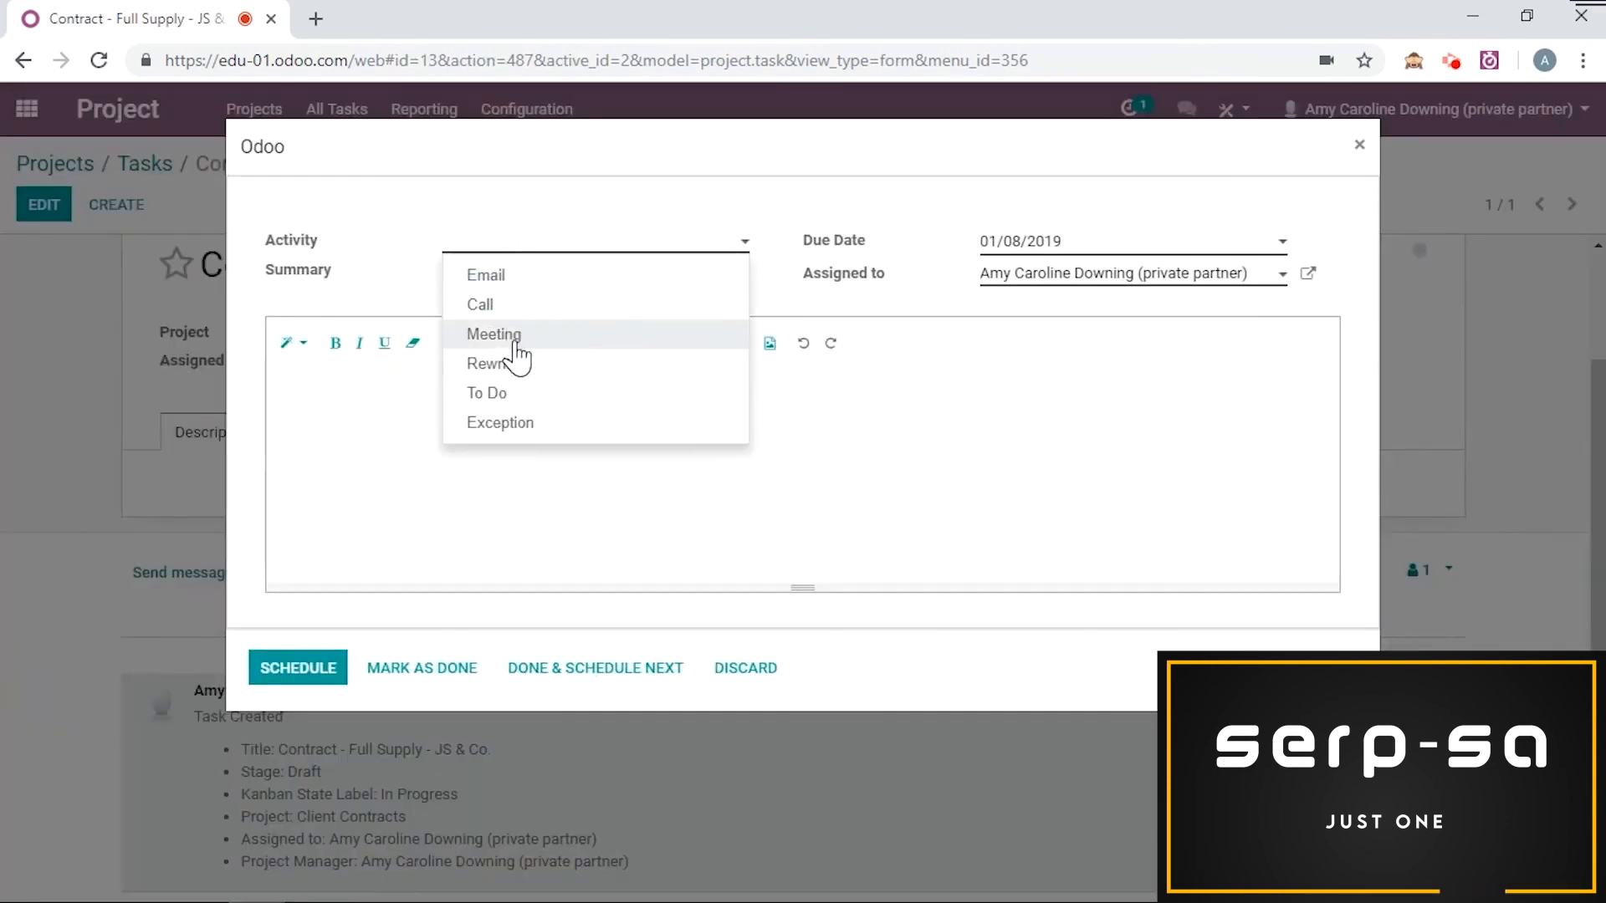
click(492, 364)
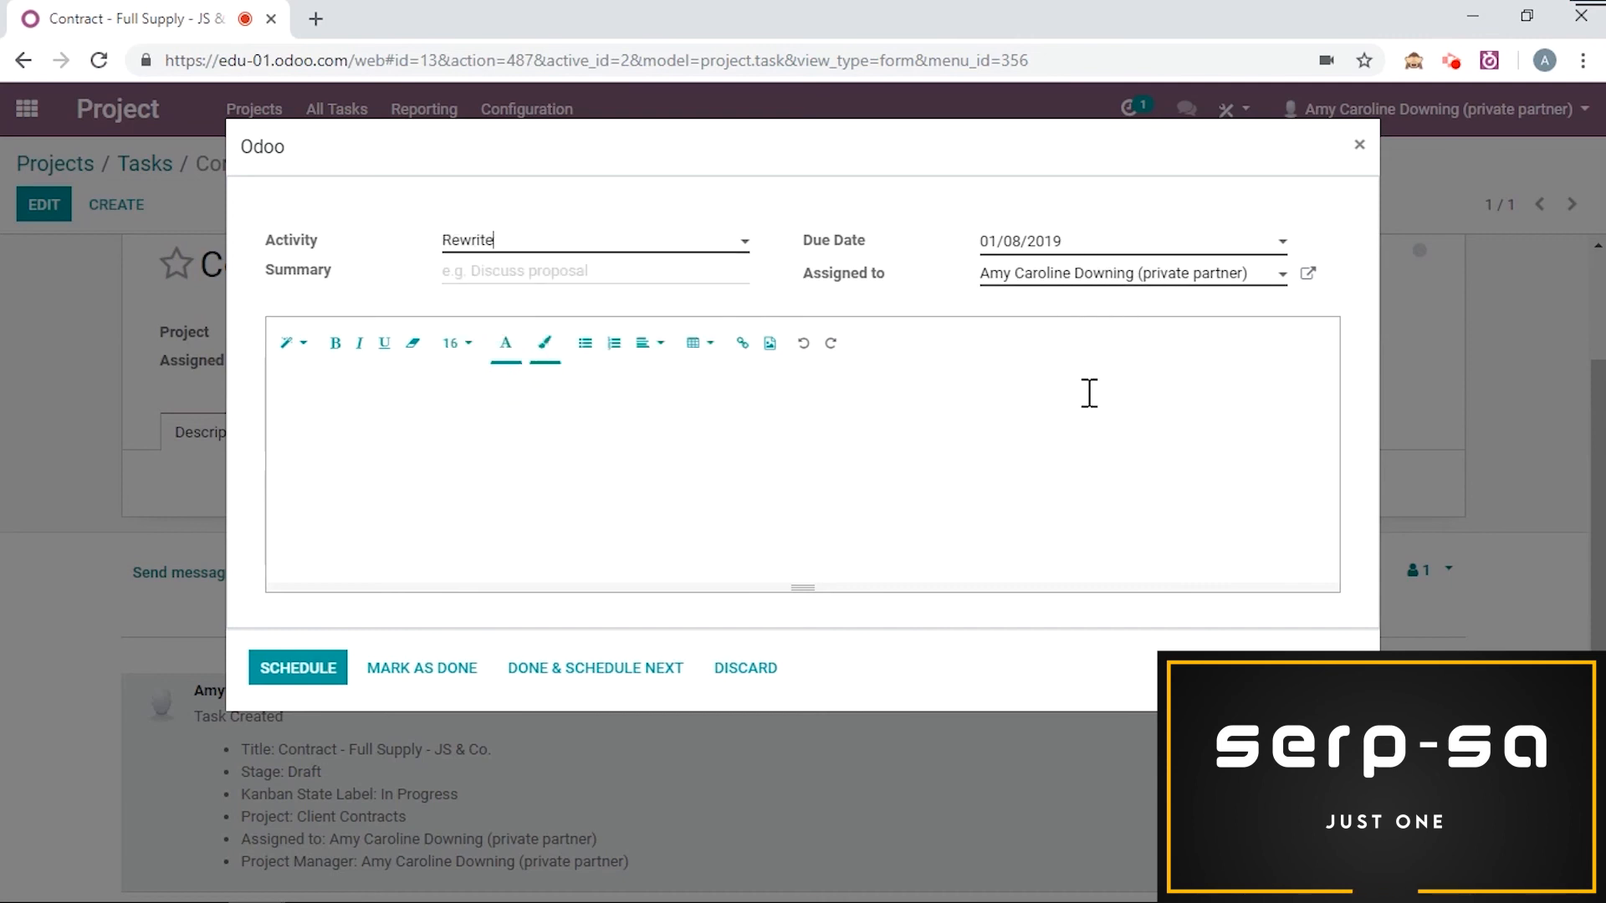
click(732, 278)
text(for client)
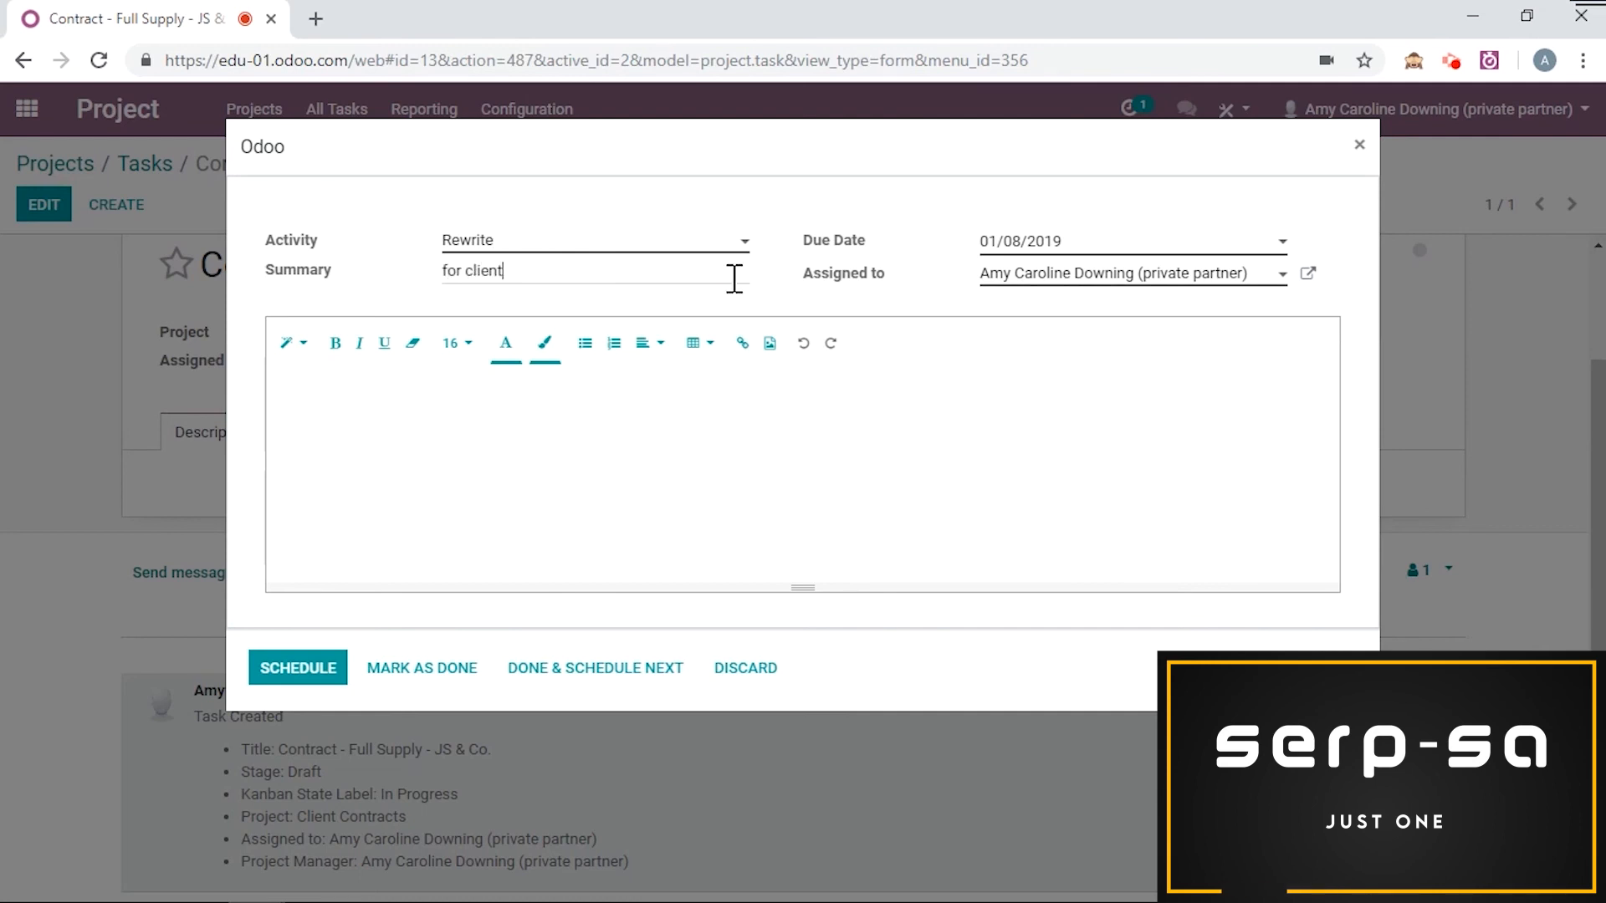
click(302, 665)
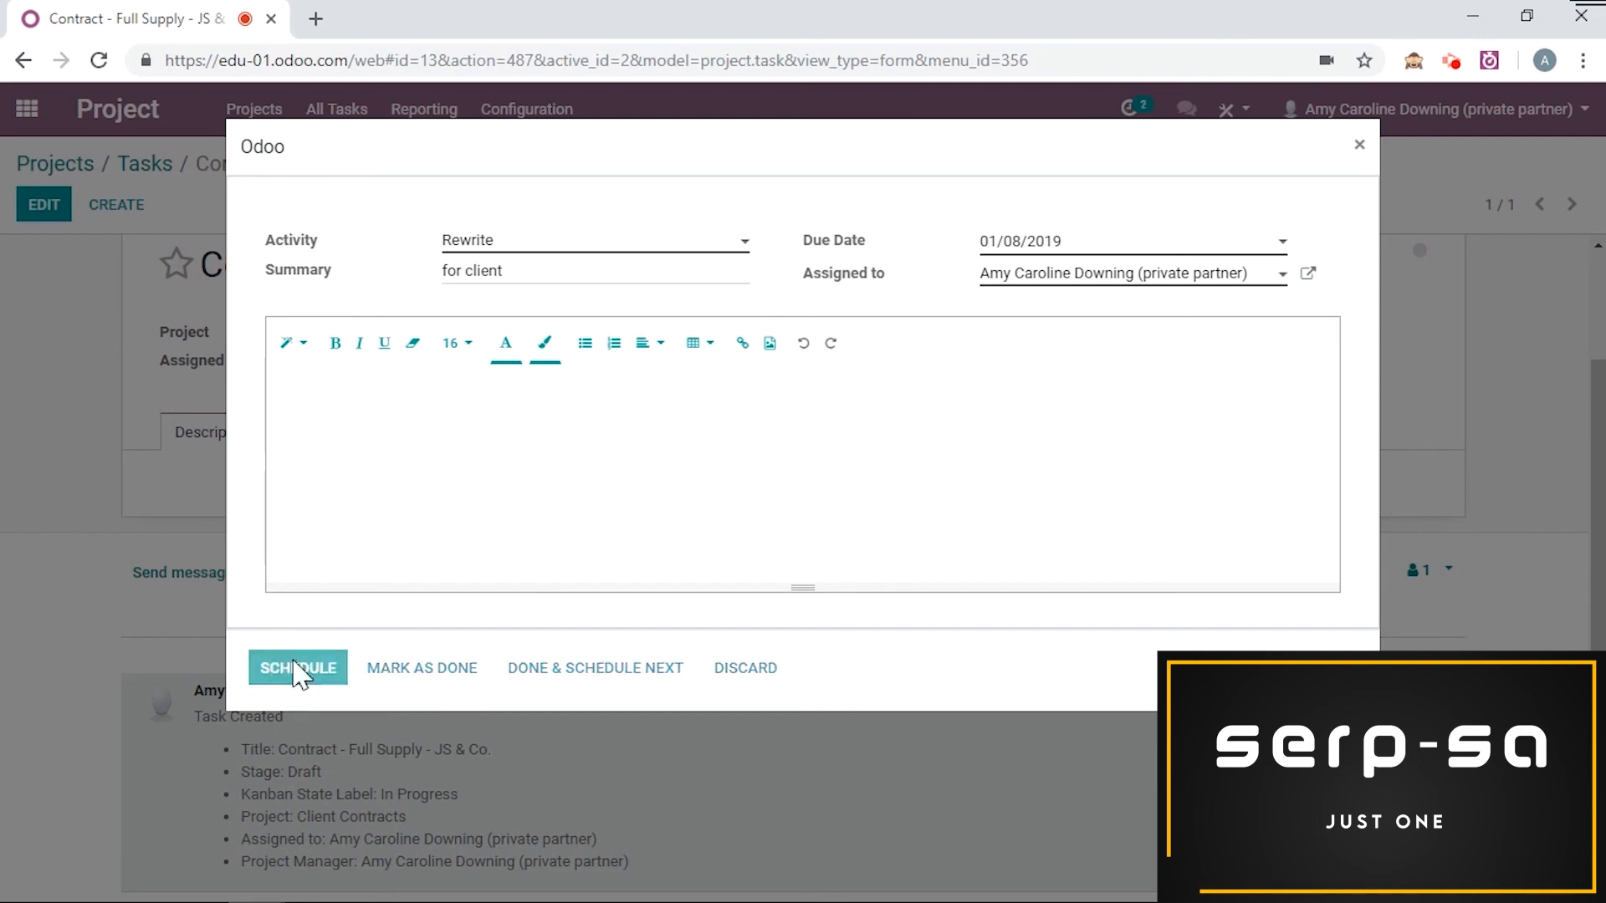
Step: Mark the "for client" activity as done, choosing to schedule the next activity
scroll(502, 402, down, 3)
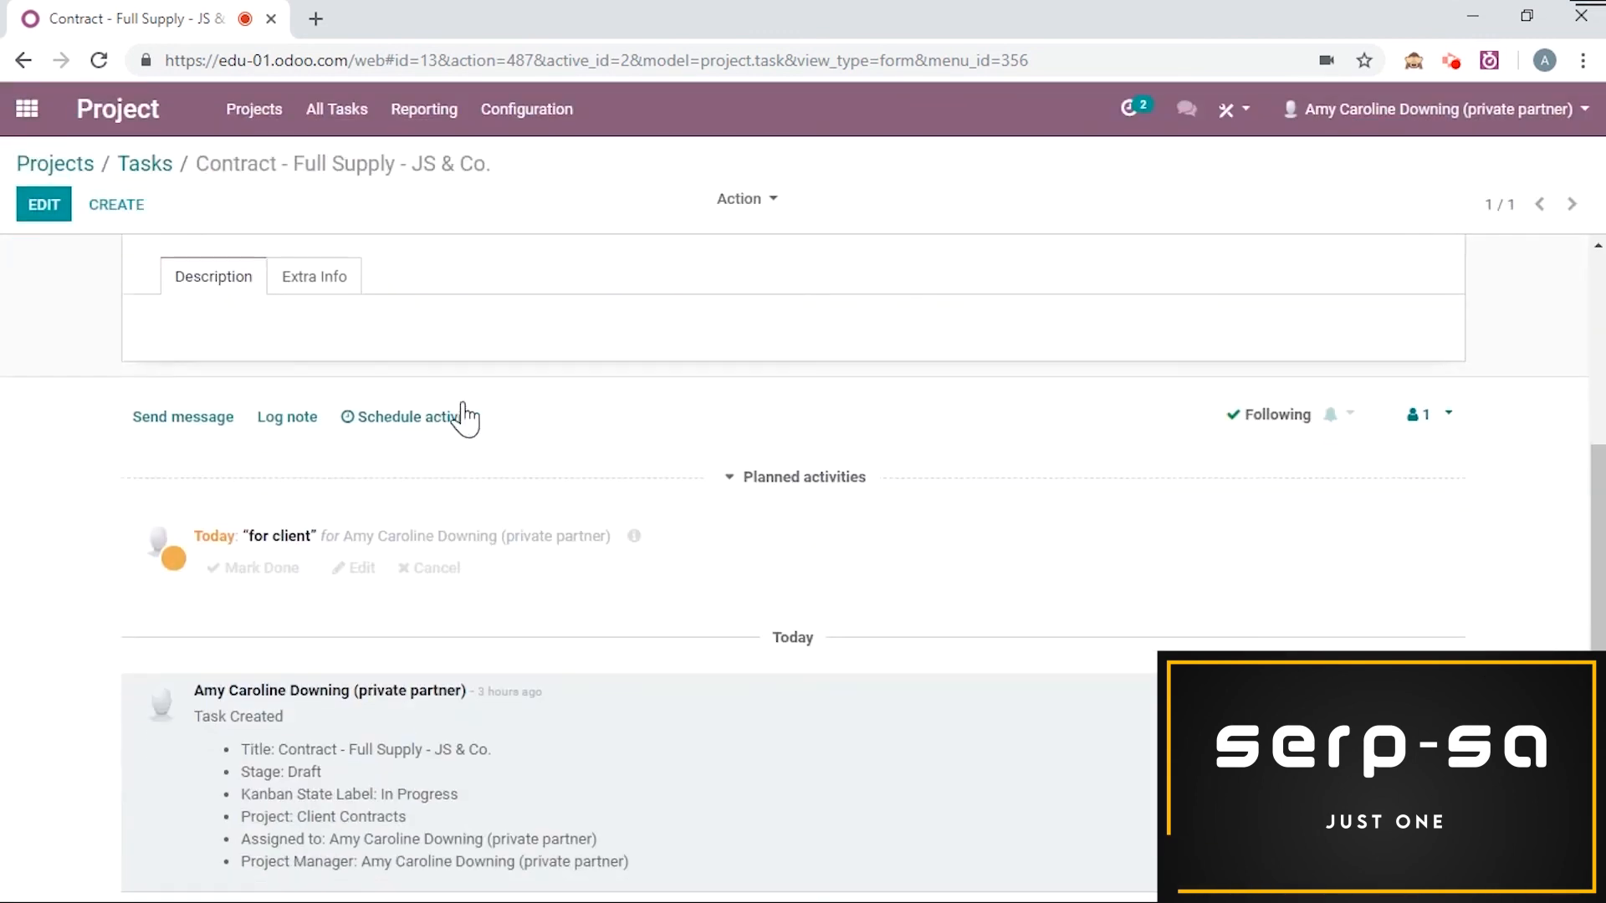
click(276, 575)
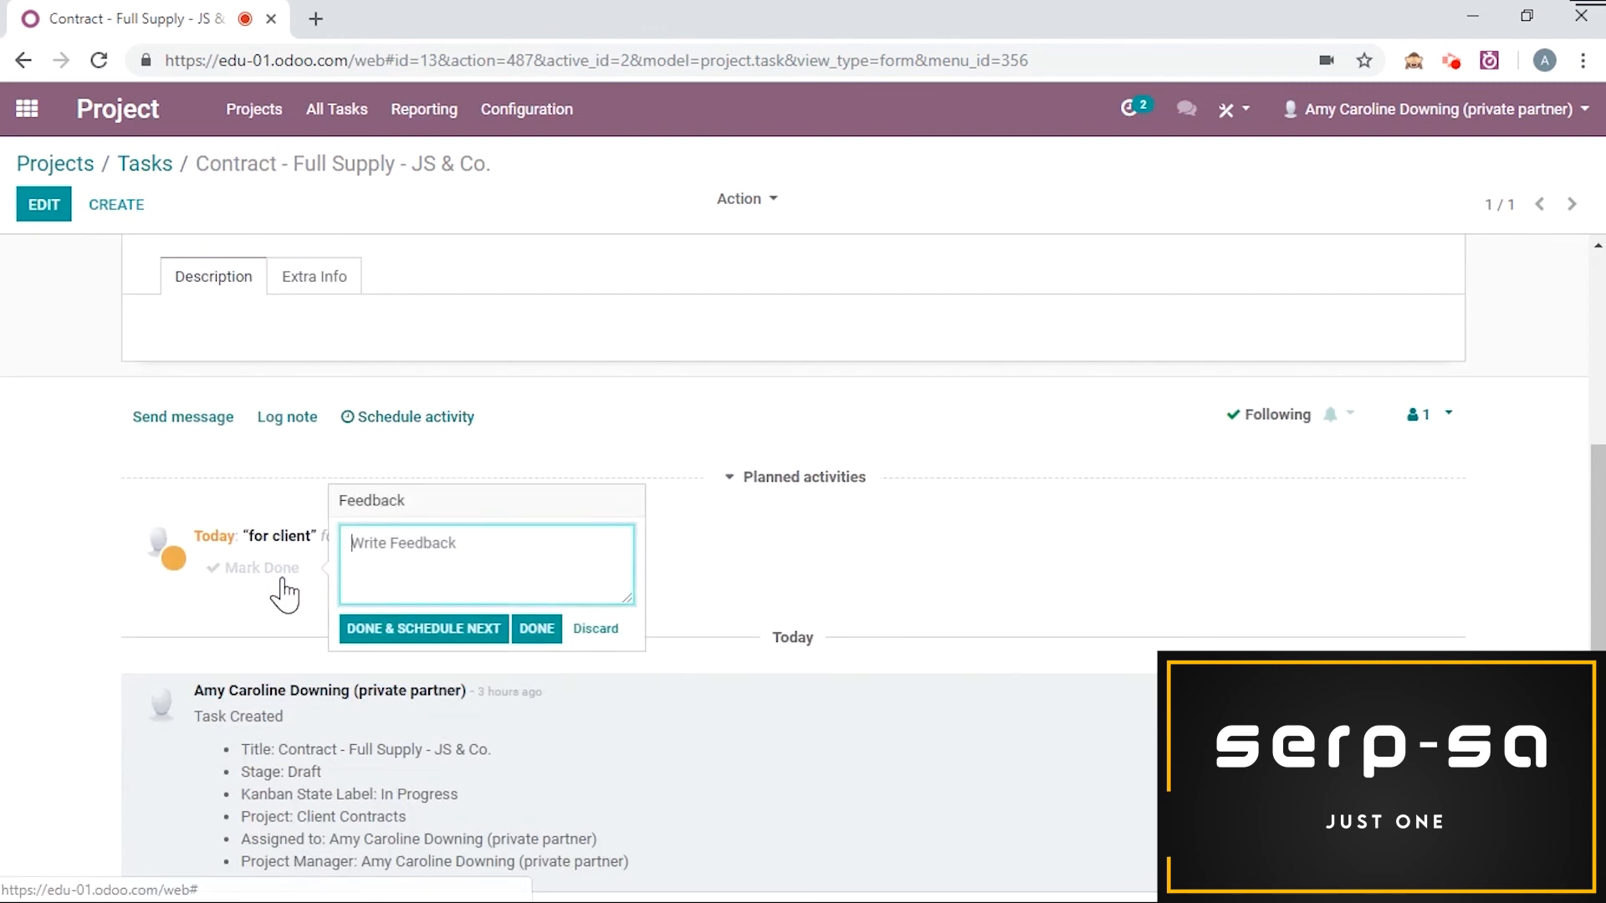
click(423, 628)
Step: Schedule the next Rewrite activity due 01/23/2019 with the summary "for client"
click(709, 251)
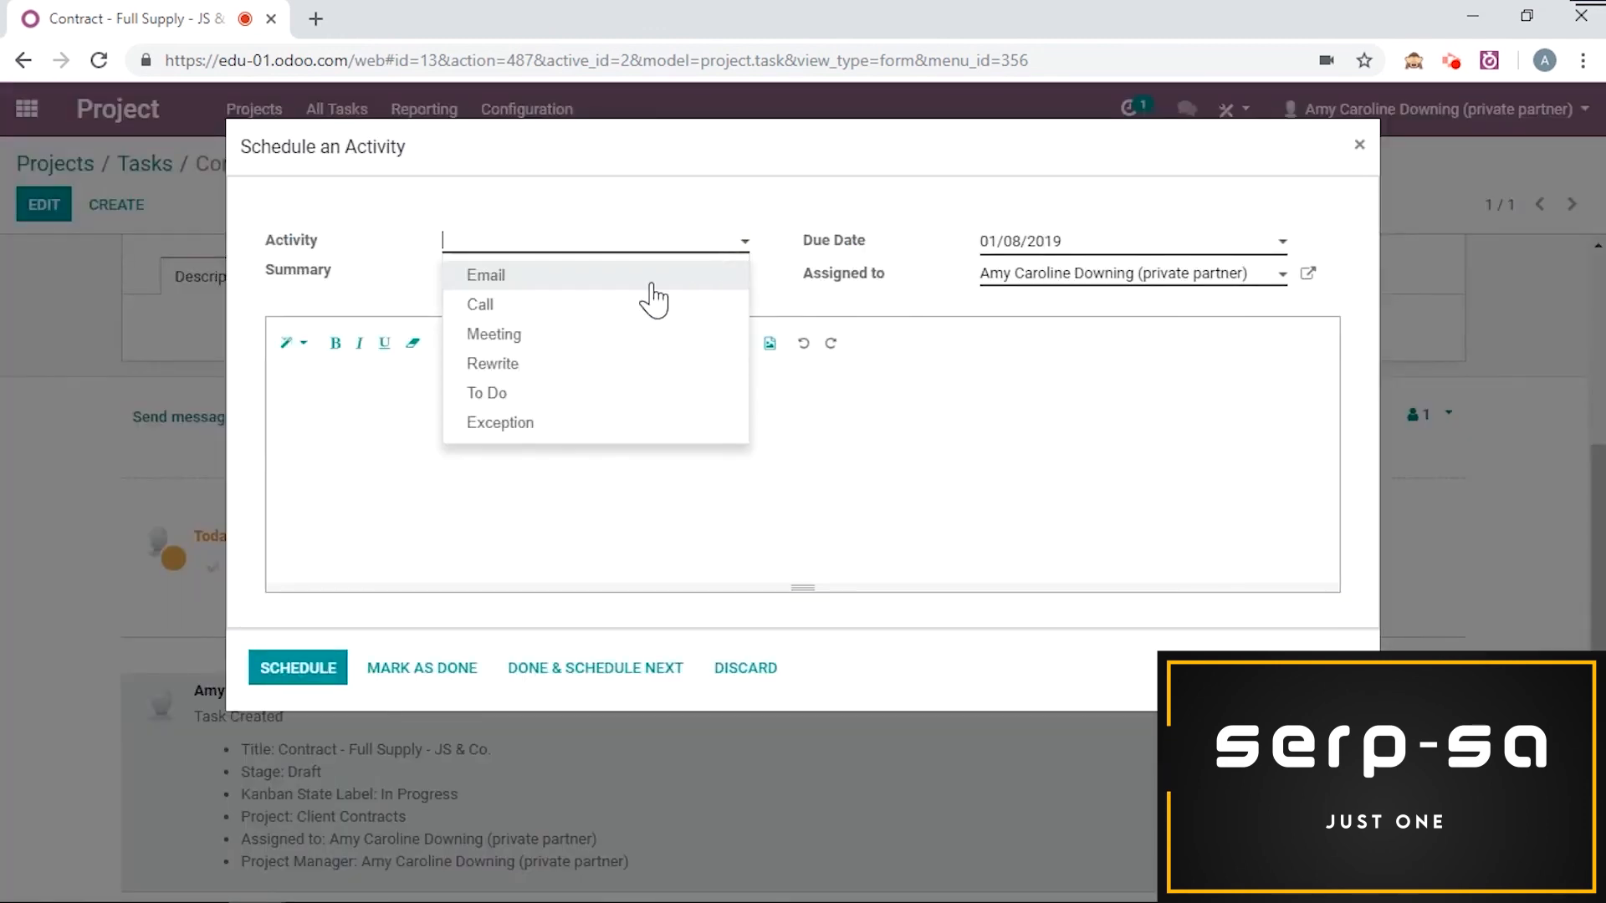
click(618, 365)
click(1018, 250)
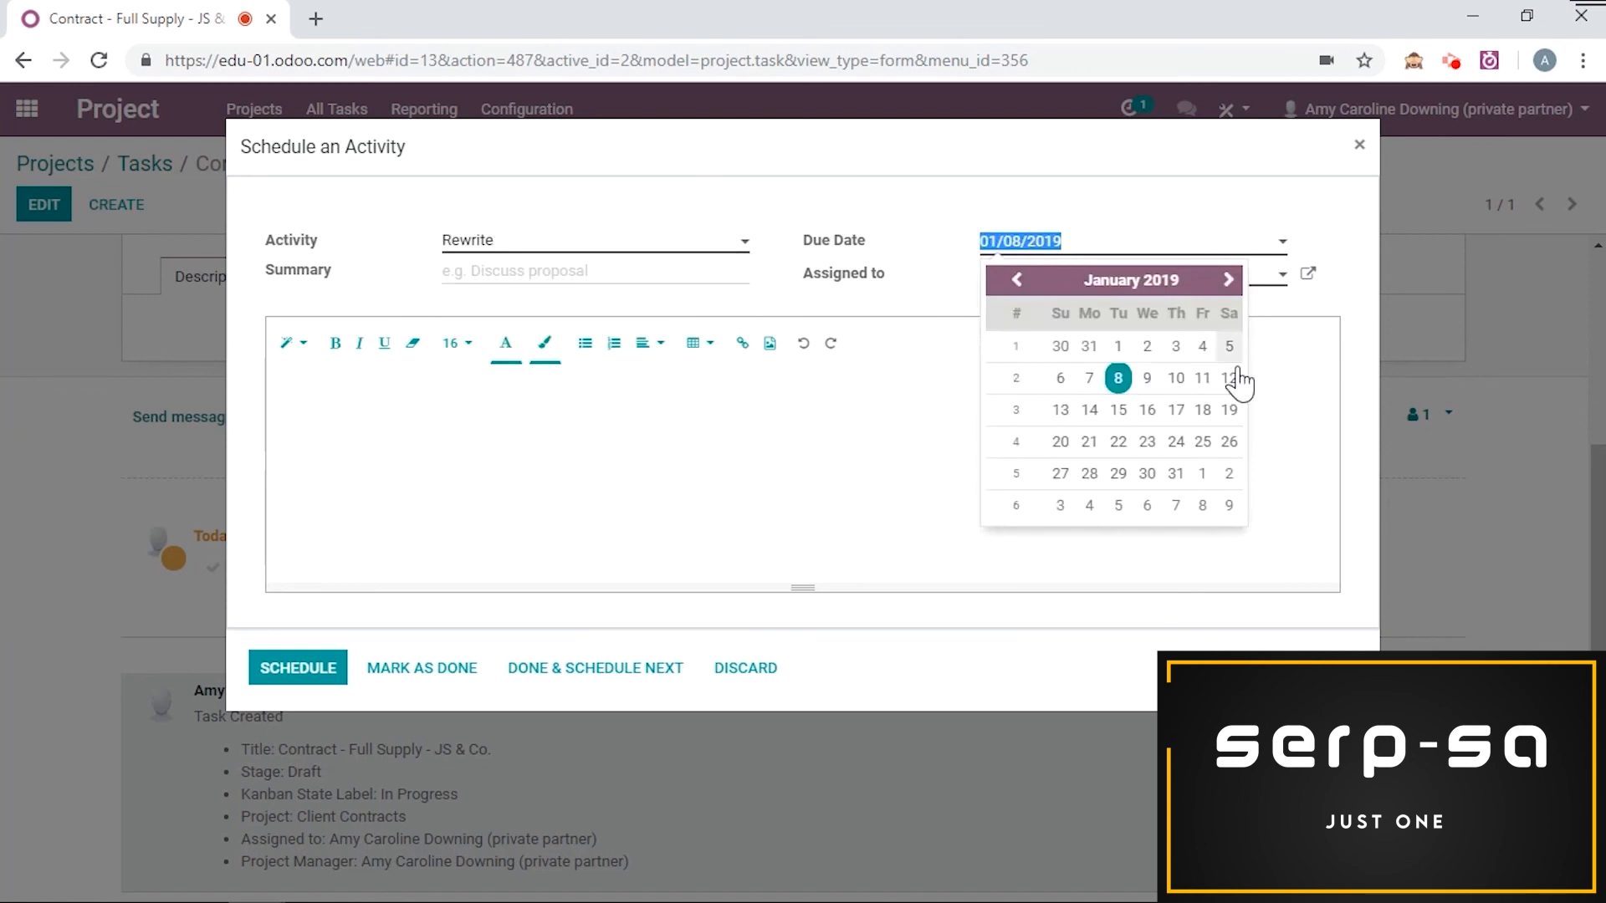
click(1157, 451)
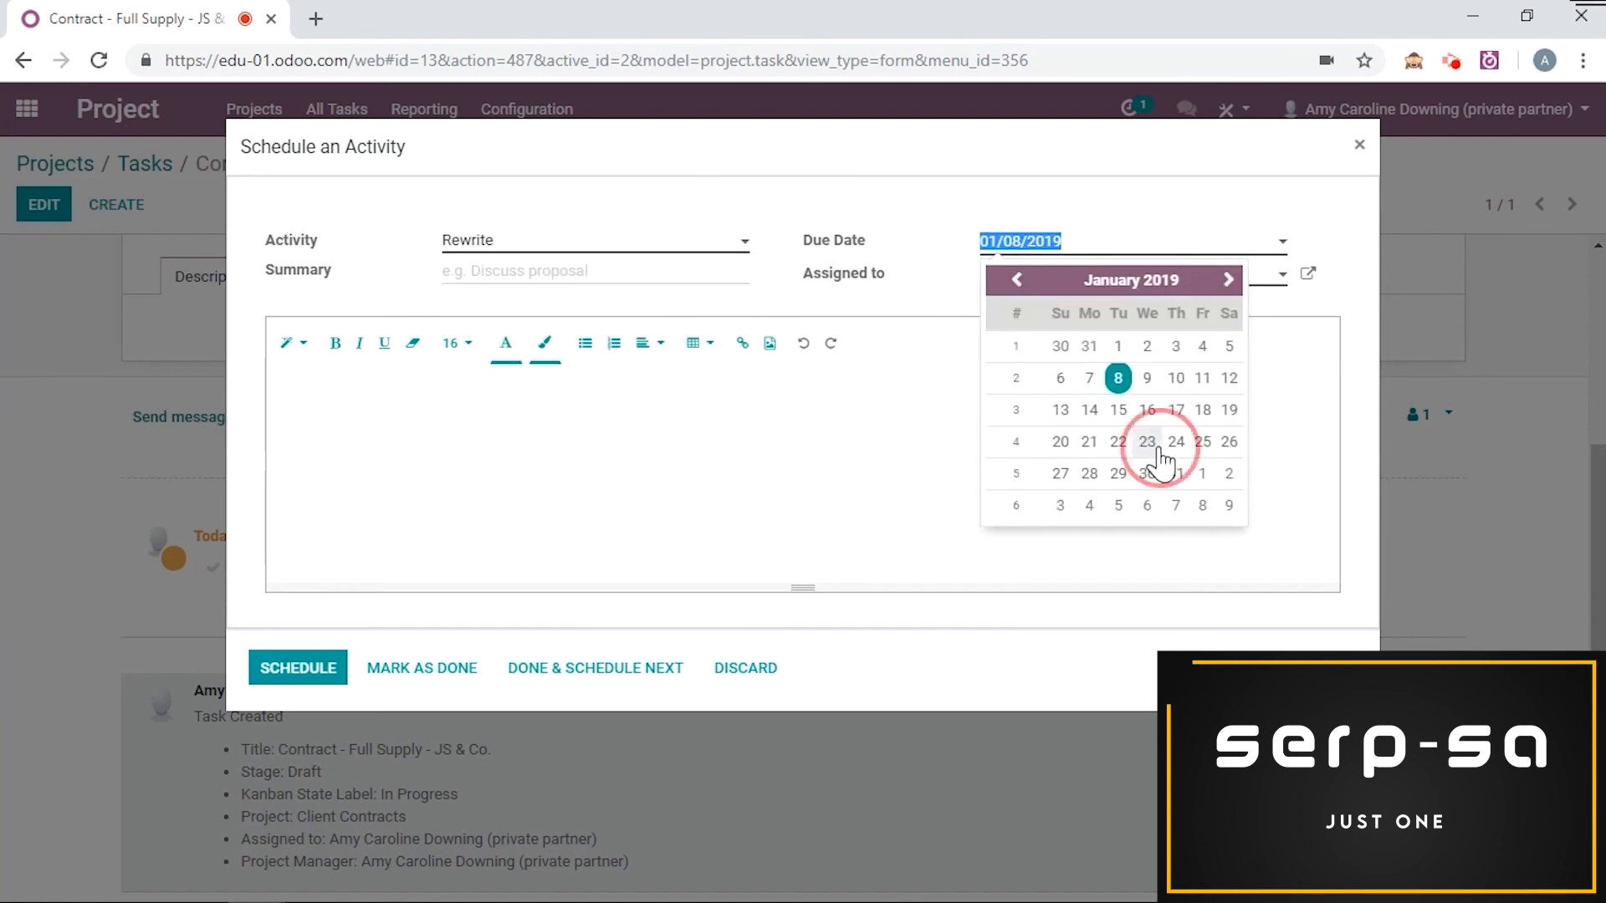
click(638, 282)
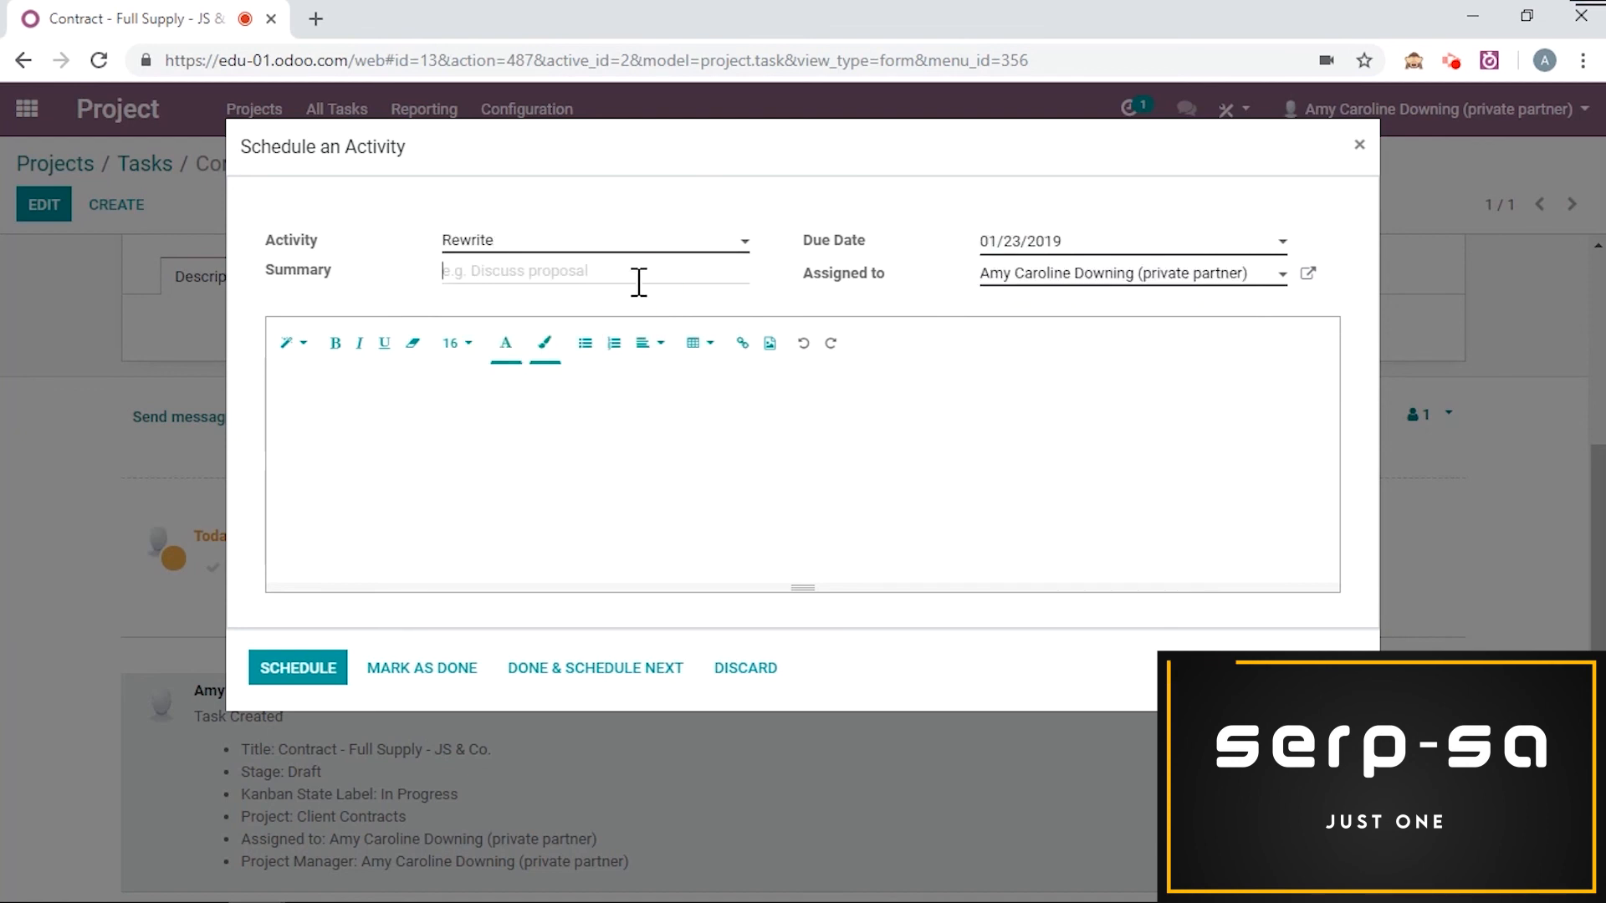
text(for client)
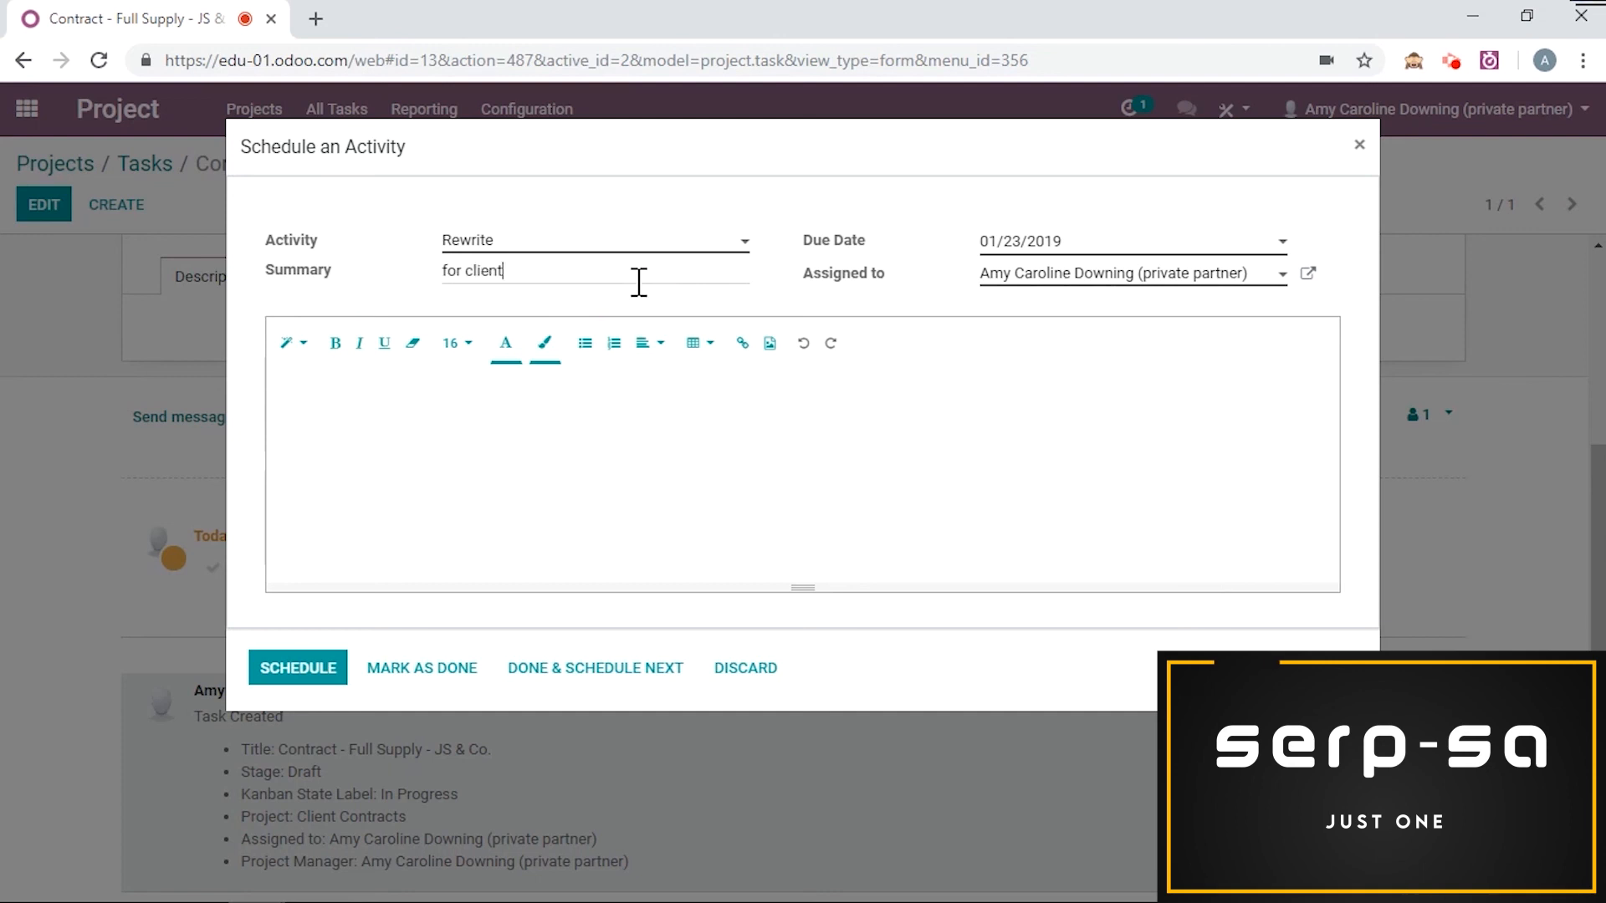
click(296, 669)
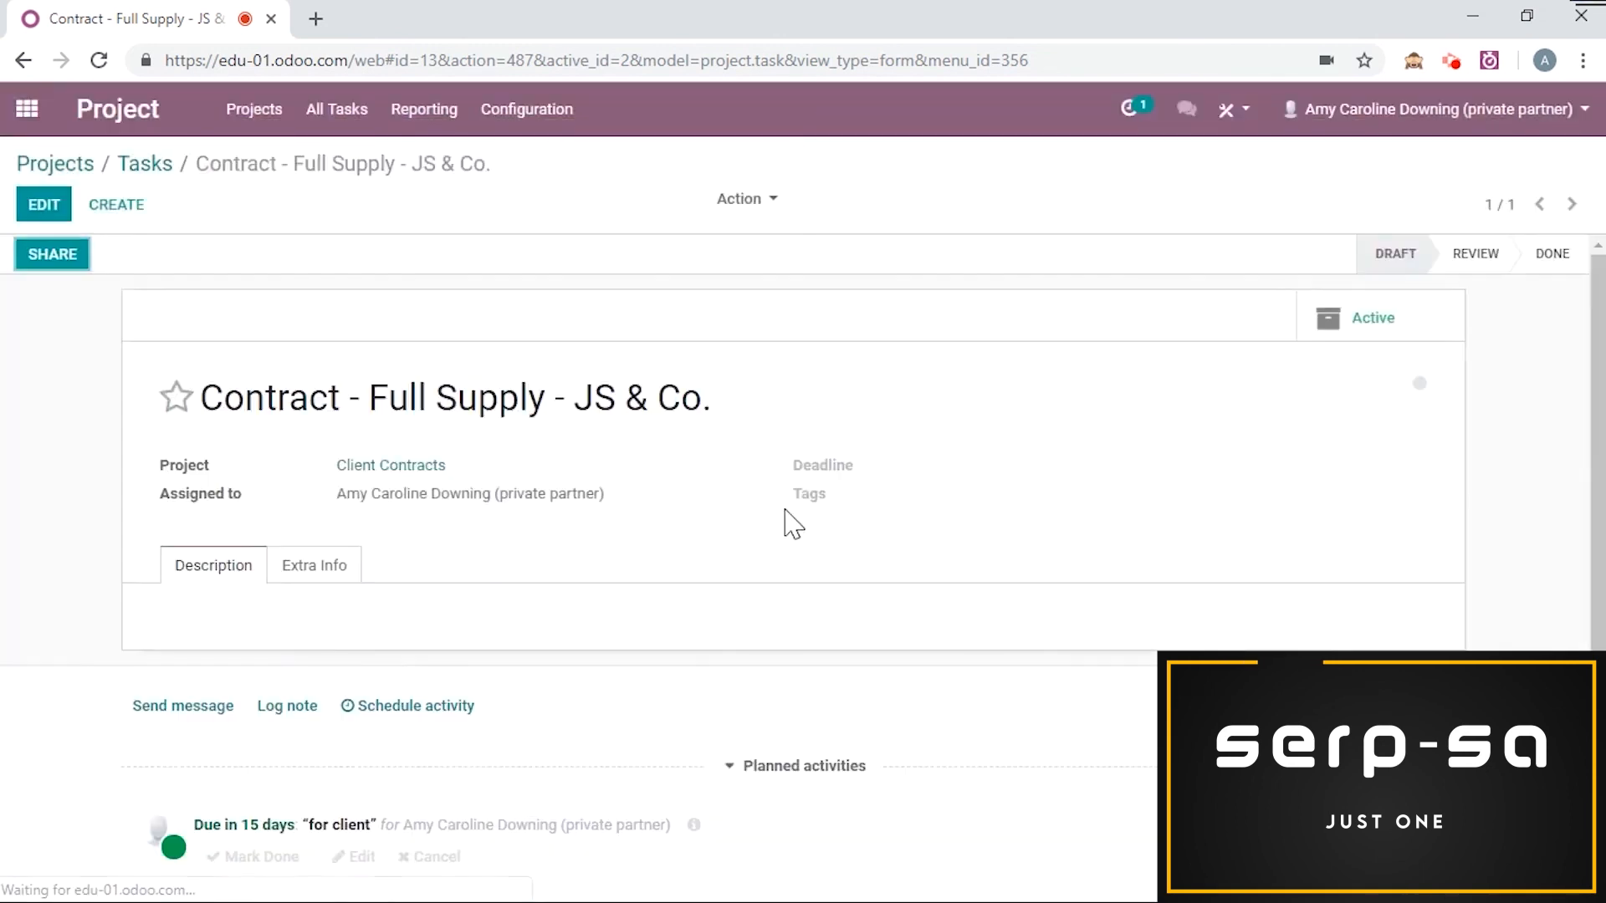